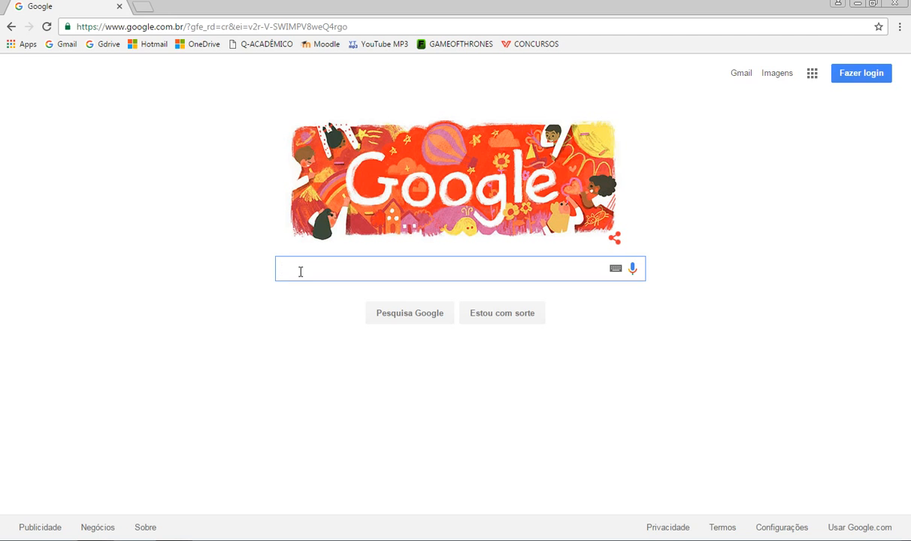
Step: Search Google for "prezzi" and open the Prezi home page from the results
text(prezzi)
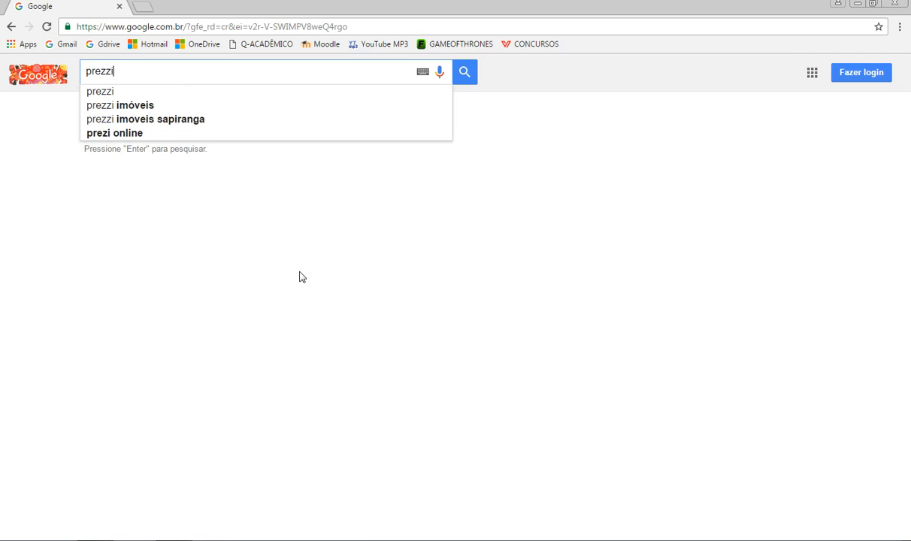
key(Return)
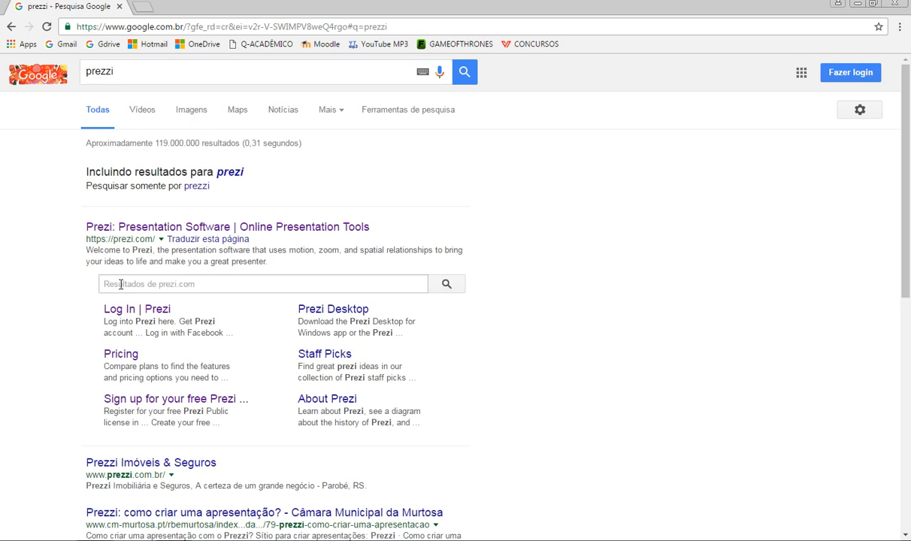
click(128, 227)
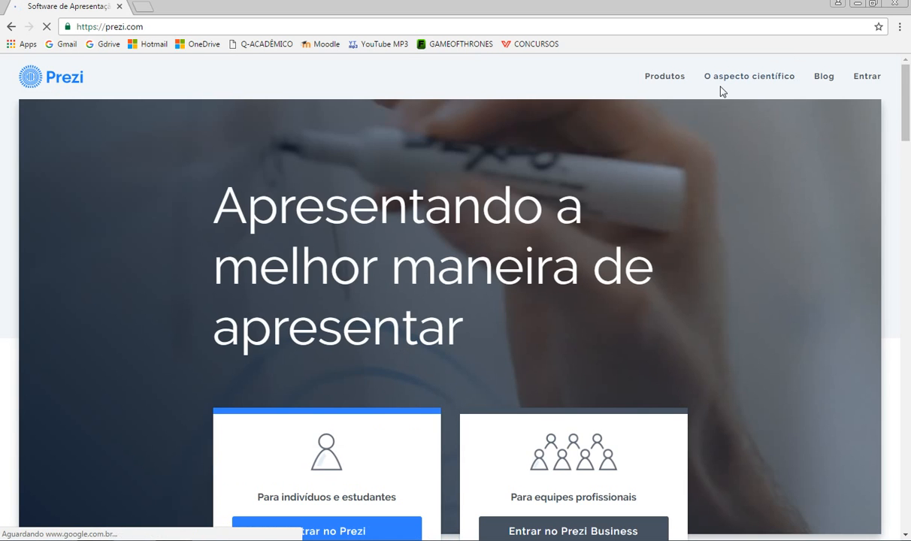
scroll(481, 225, down, 2)
scroll(481, 218, up, 2)
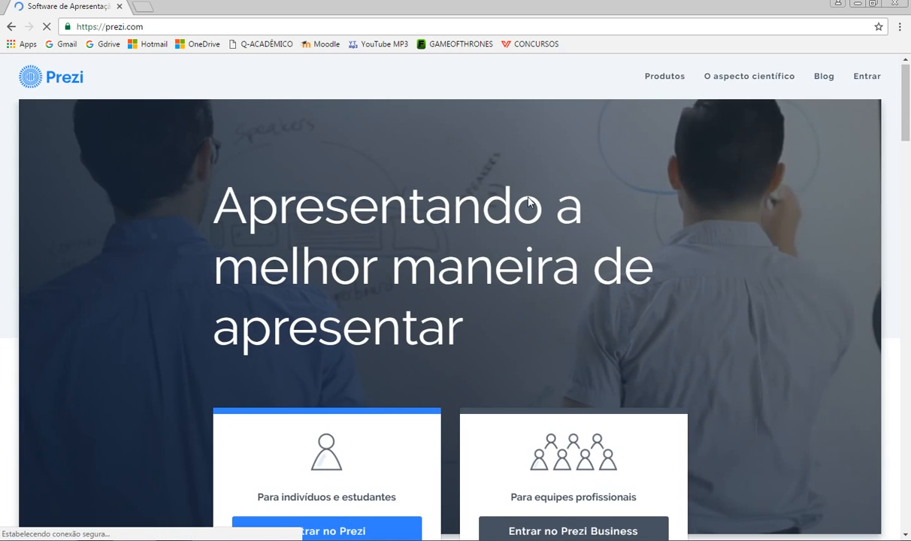
Step: Open the sign-up form for a free Public account and look over its name, e-mail and password fields
click(866, 78)
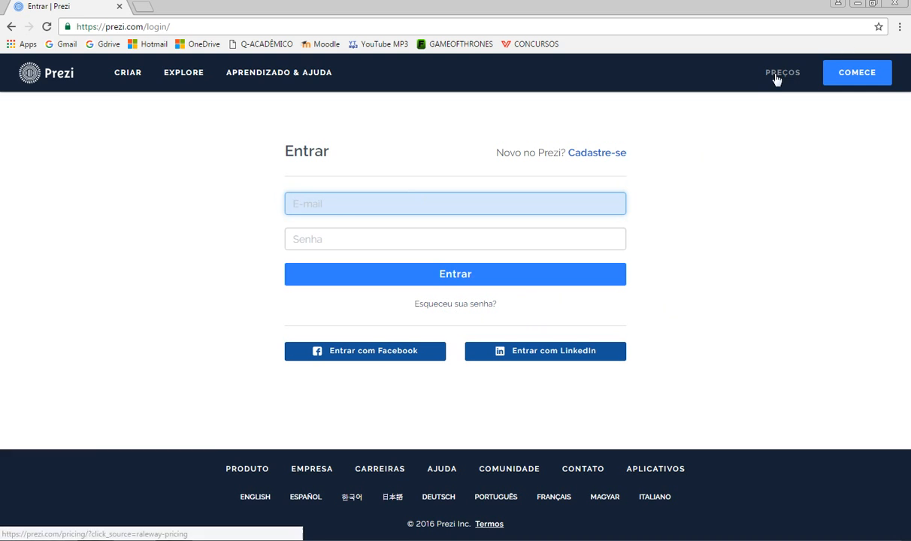
click(602, 156)
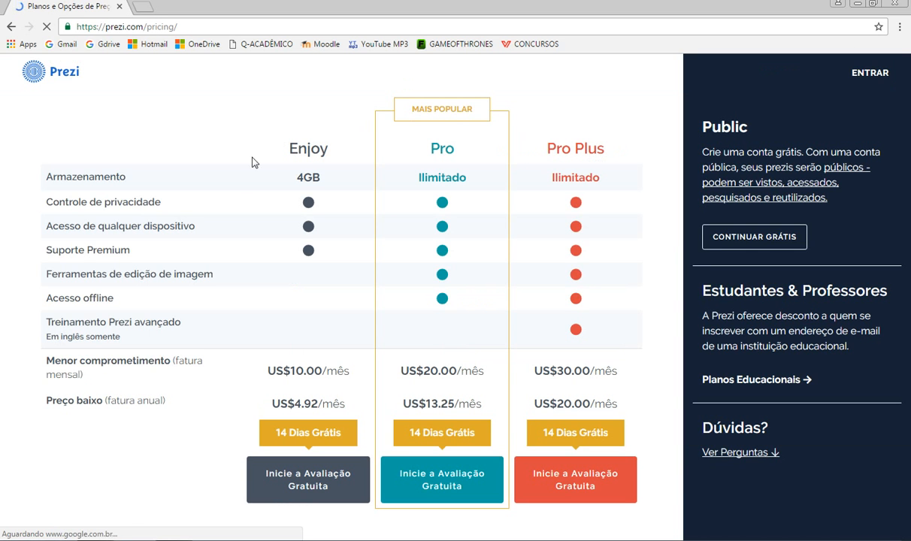
click(766, 242)
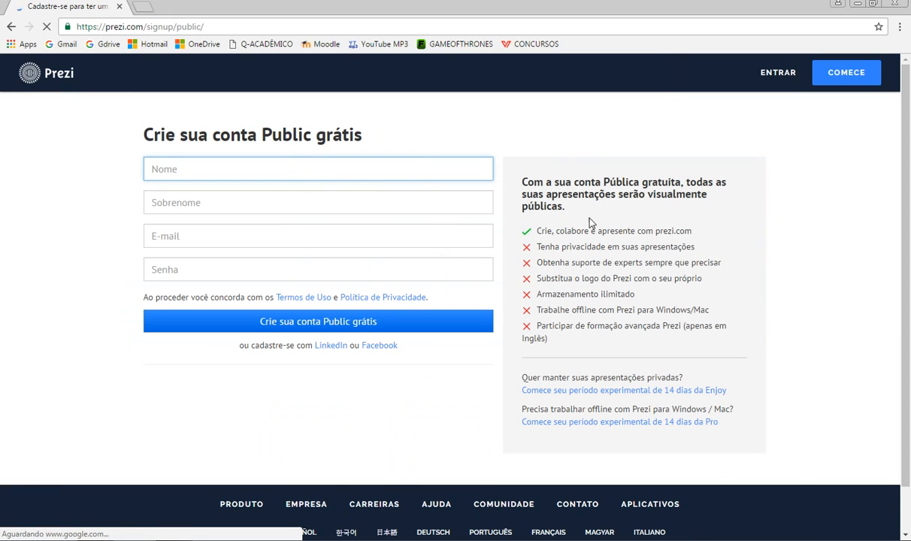
key(Tab)
key(Tab)
click(172, 181)
Step: Return to the login page and sign in with the account's e-mail address and saved password
click(780, 74)
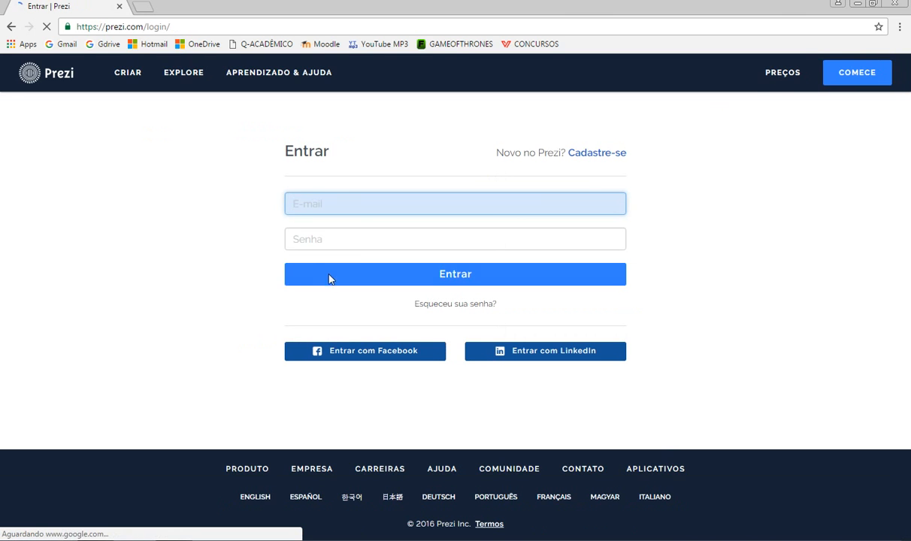
click(294, 199)
text(ed)
key(Down)
key(Down)
key(Tab)
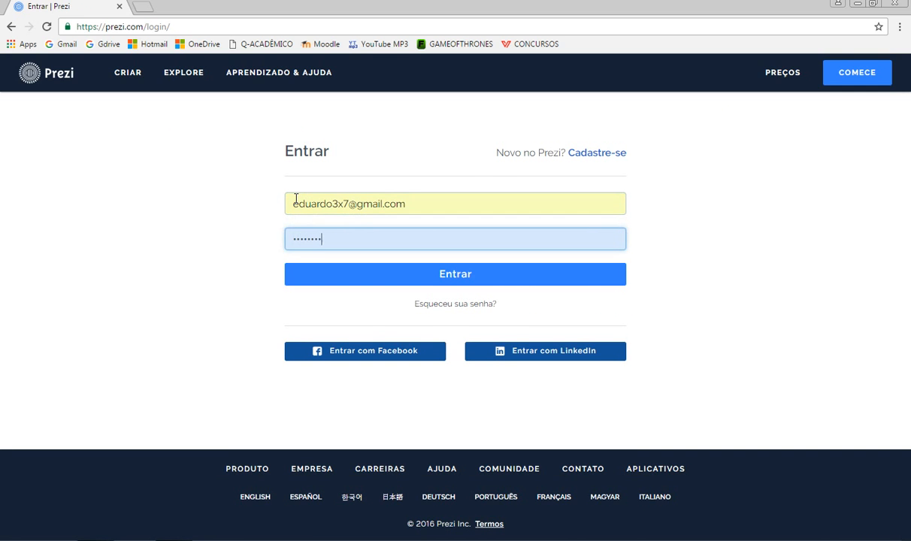
key(Return)
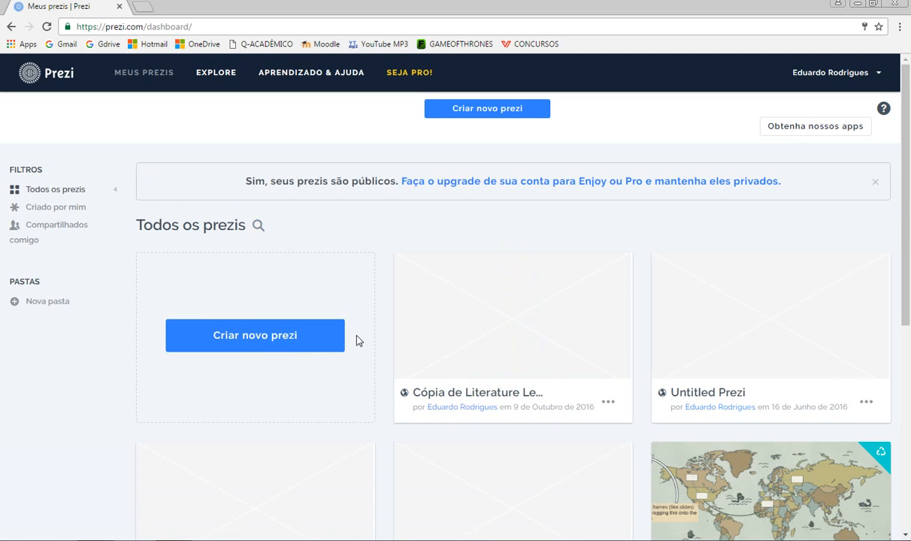
Step: Look through the dashboard's existing prezis and reusable templates
scroll(358, 340, down, 3)
scroll(358, 341, down, 3)
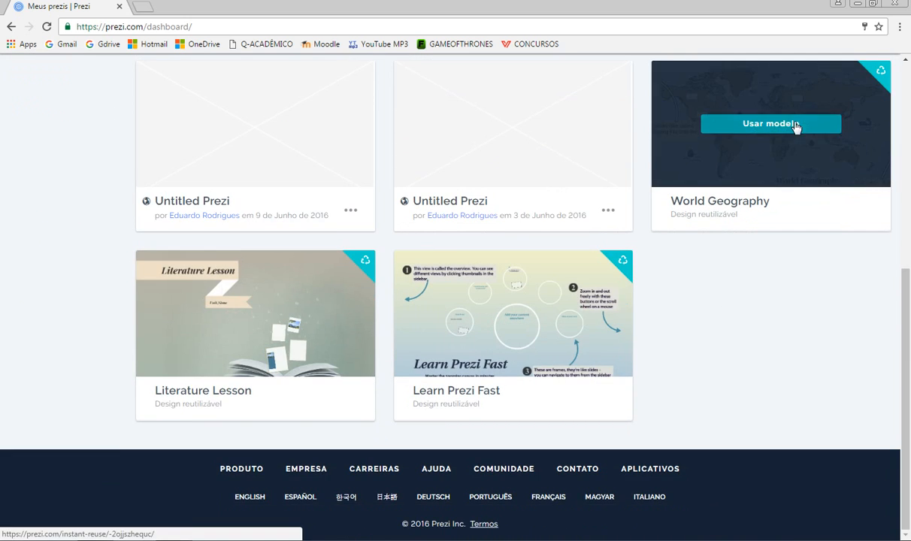
scroll(756, 394, up, 2)
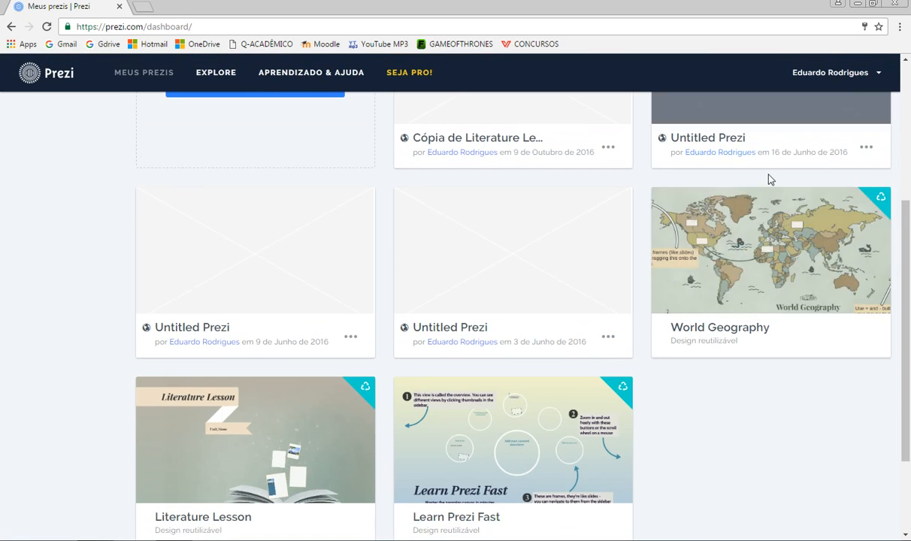
scroll(399, 312, up, 2)
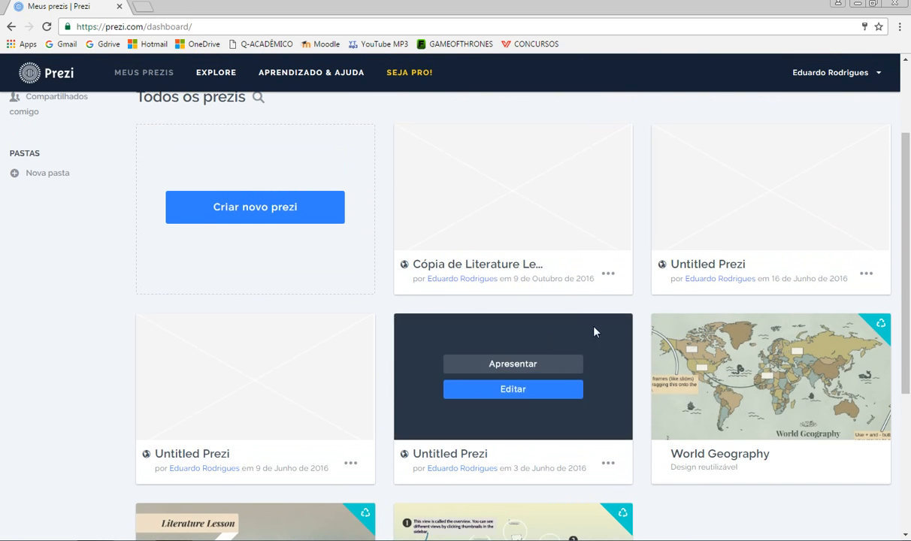
scroll(563, 207, up, 2)
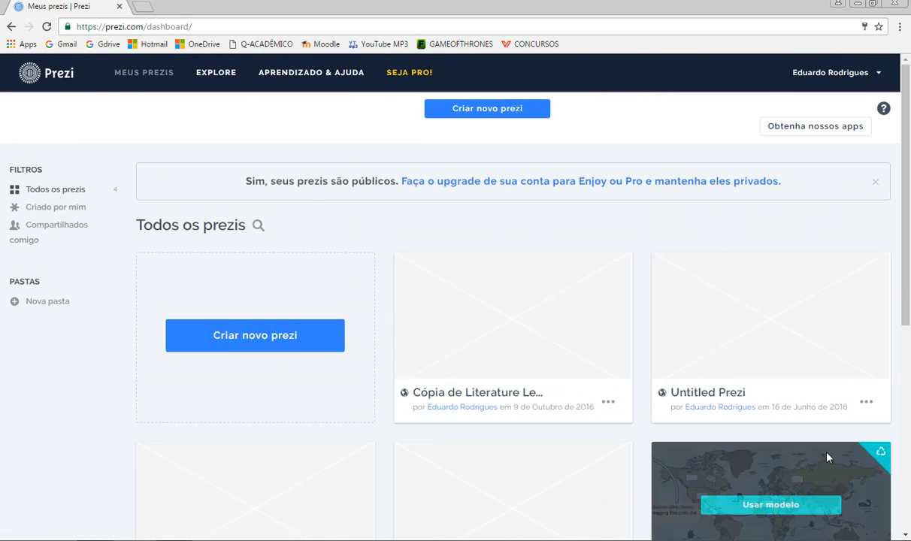
scroll(797, 436, down, 4)
scroll(829, 458, down, 2)
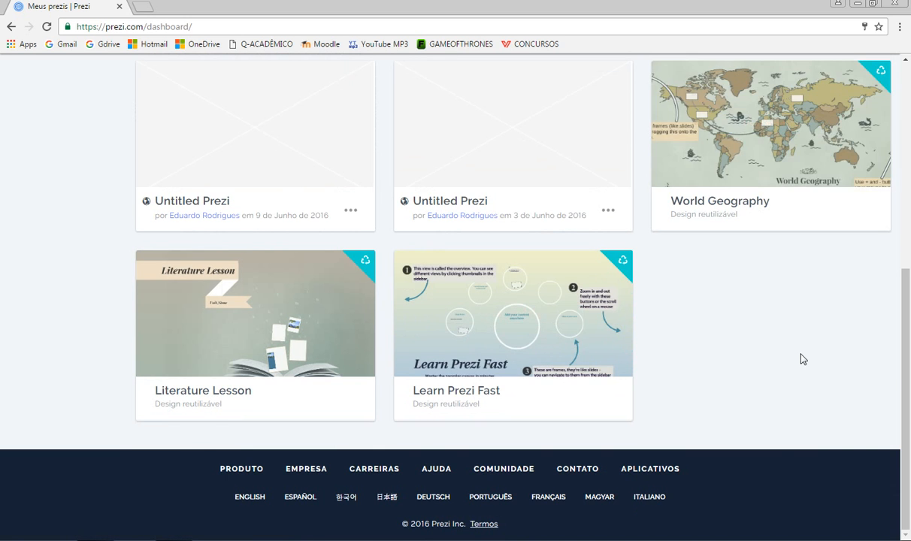
scroll(2, 271, up, 2)
scroll(2, 270, up, 1)
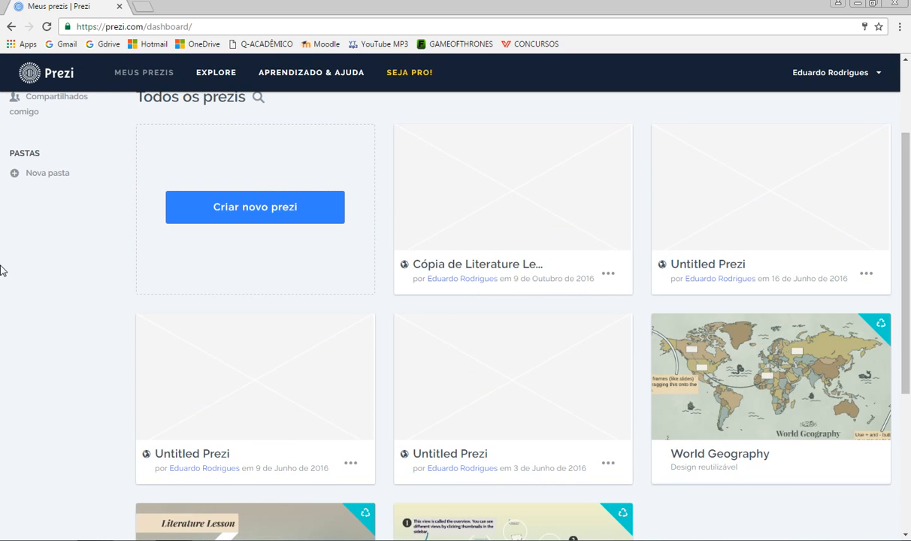
scroll(36, 301, up, 2)
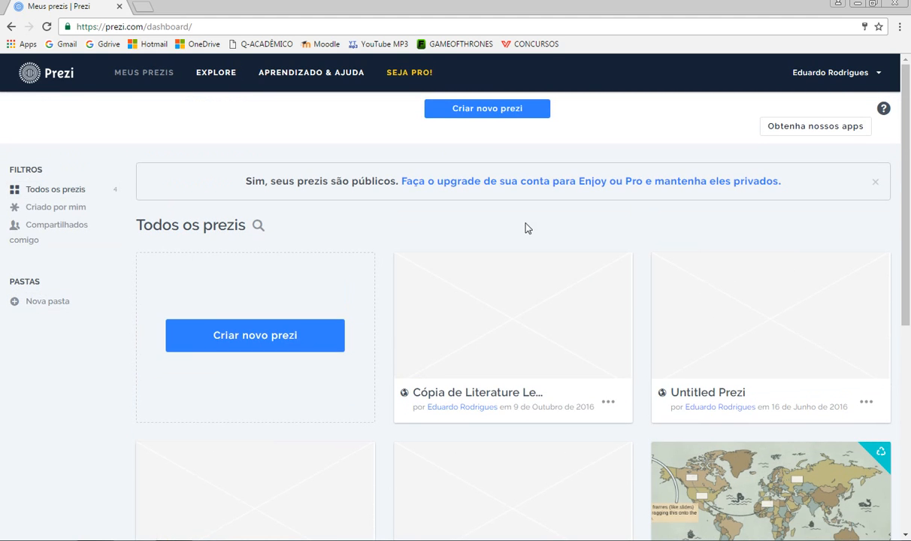
Step: Create a new prezi from the World Geography template
scroll(29, 342, down, 5)
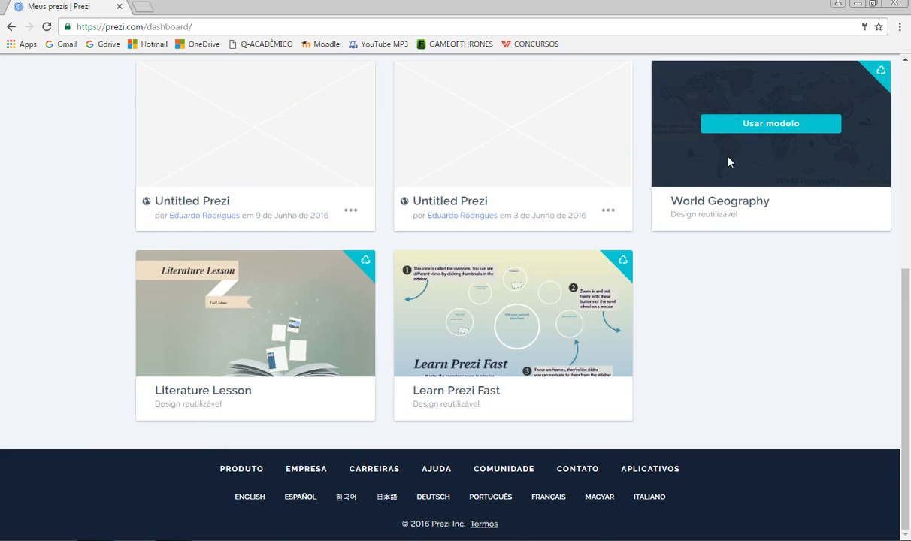
click(741, 128)
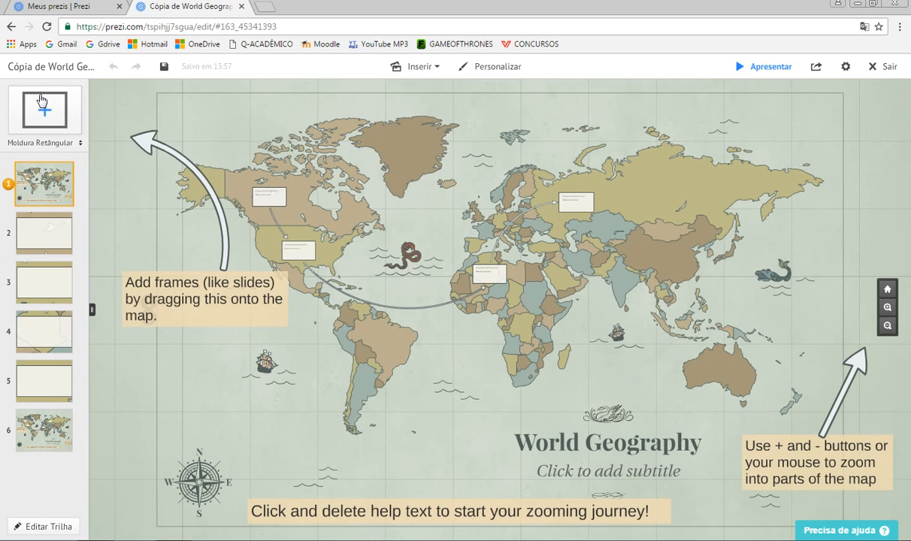
right_click(48, 191)
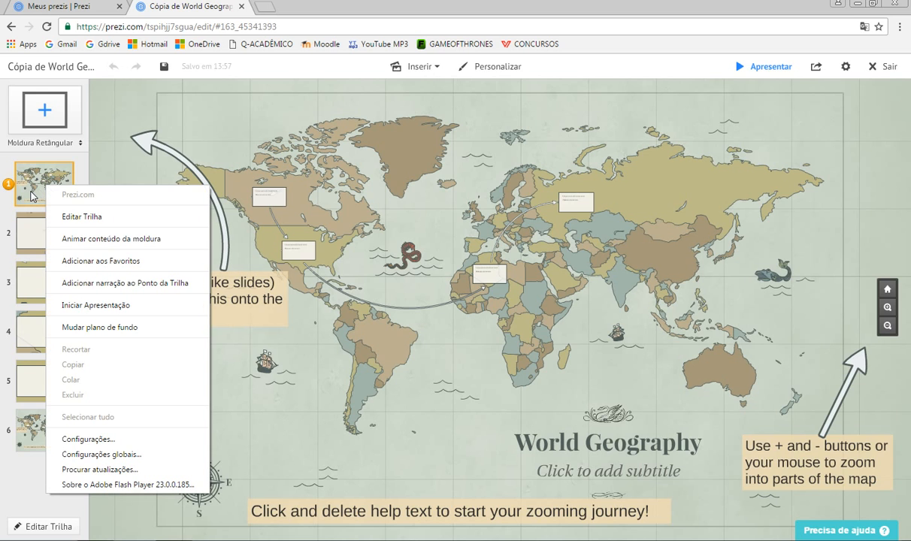
click(31, 197)
right_click(39, 197)
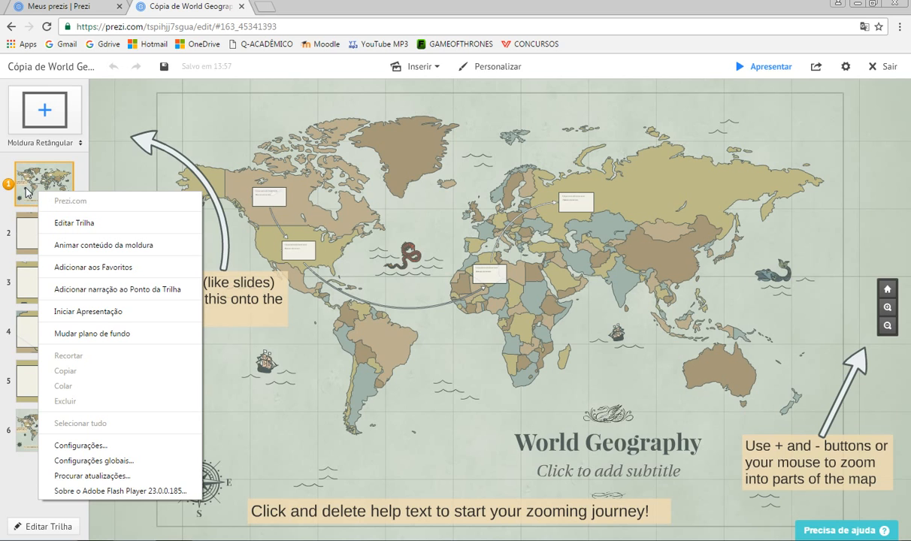
click(27, 192)
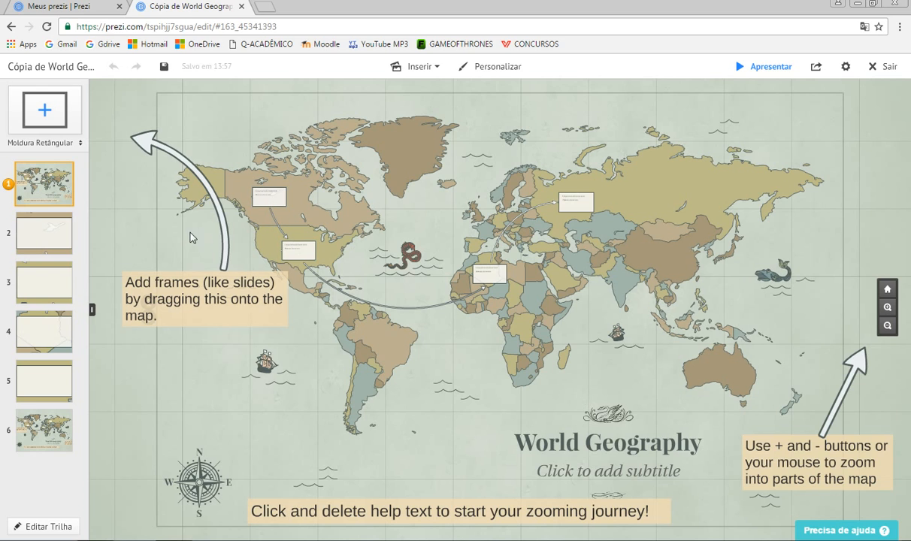
Step: Preview path points 1, 2 and 3 to compare the map overview with the individual frames
click(51, 245)
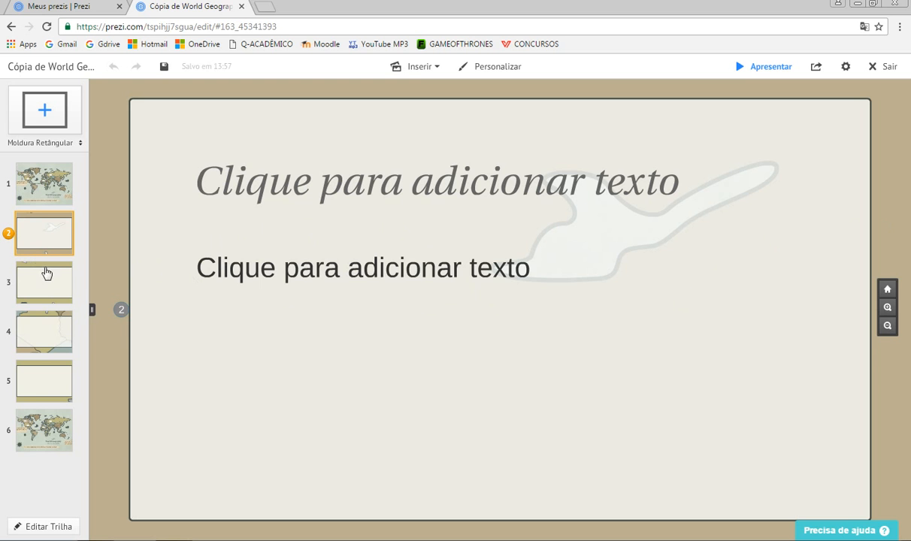
click(41, 186)
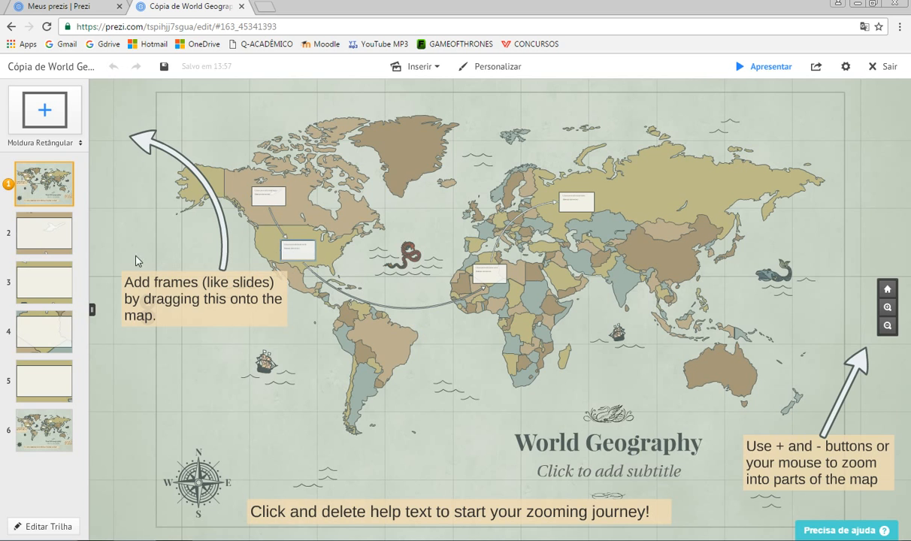
click(63, 241)
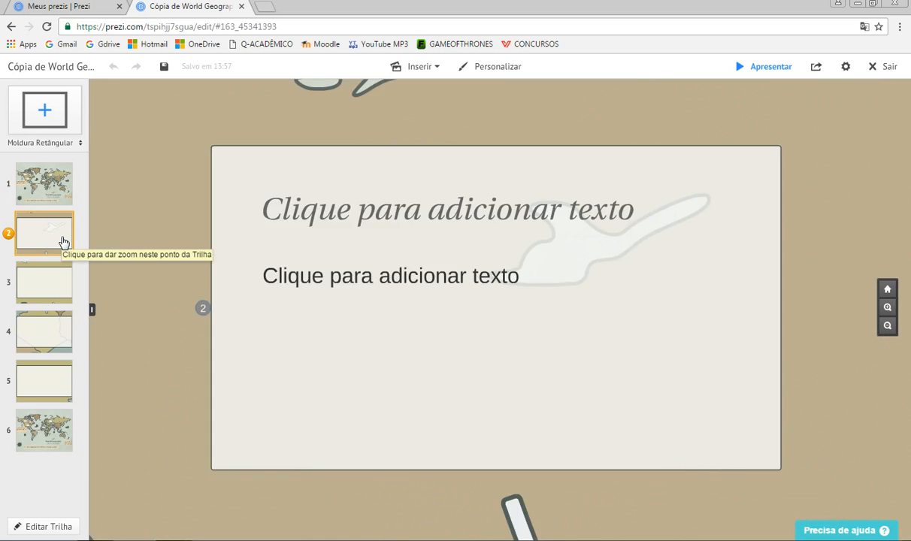
key(Down)
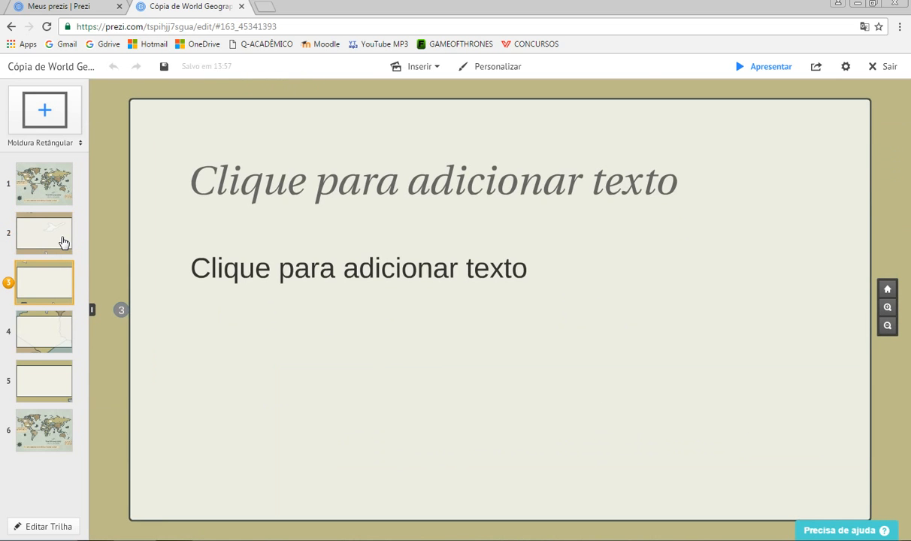
click(63, 241)
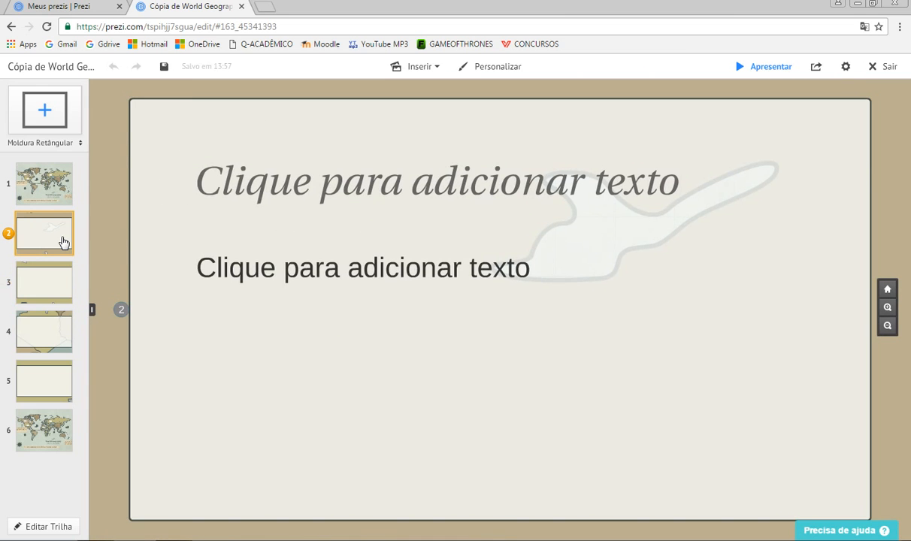
key(Down)
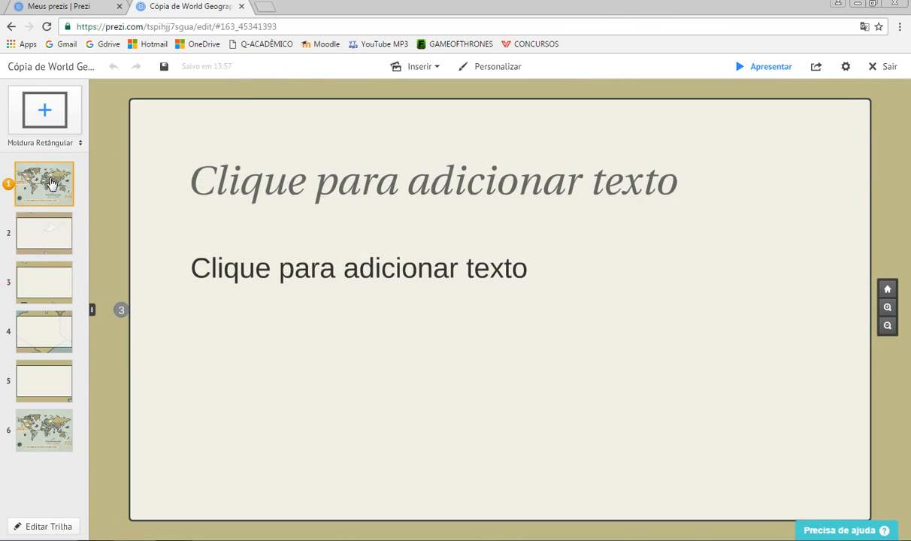
Step: On the map overview, move the northwest Africa frame onto Brazil and extend the arrow starting at the Canada frame to reach it
click(51, 182)
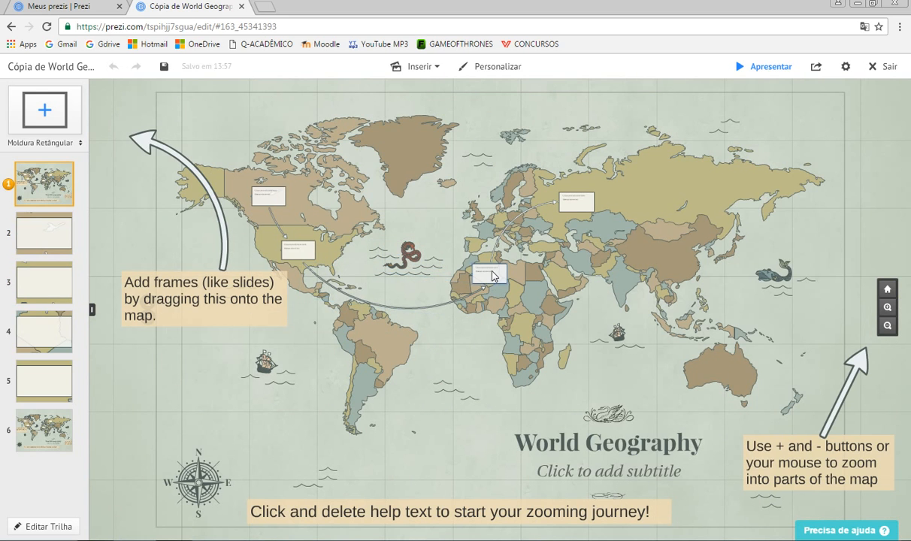
drag(492, 275, 394, 339)
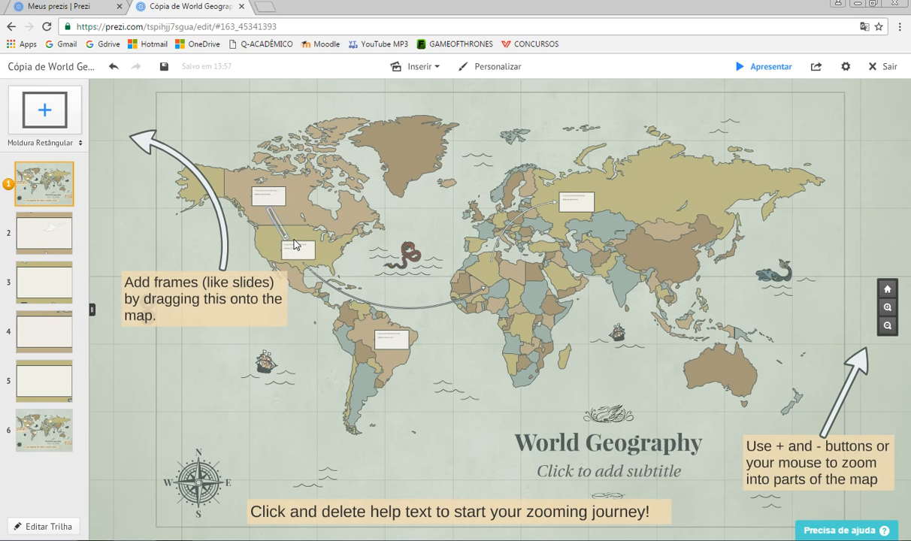
drag(285, 241, 370, 335)
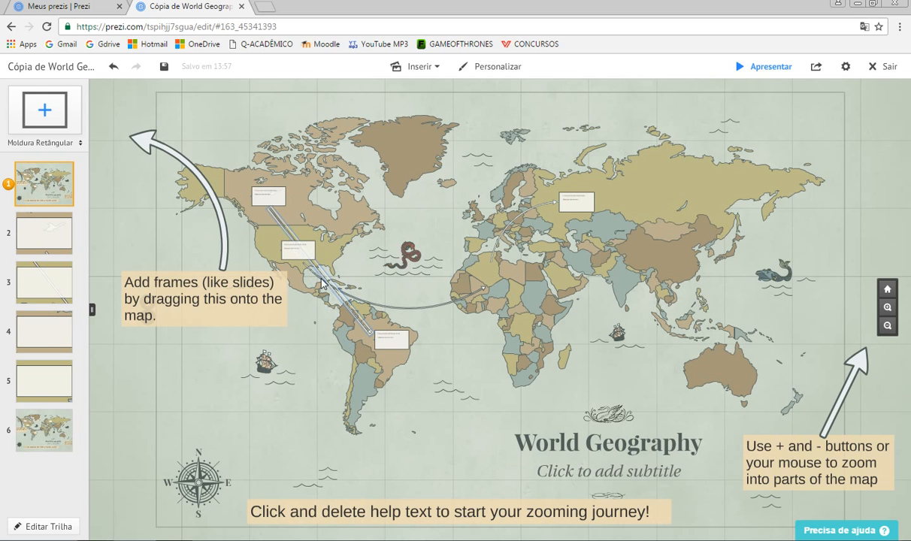
Step: Reposition the long curved arrow so it starts at the Brazil frame and points to the United States frame
drag(377, 309, 479, 378)
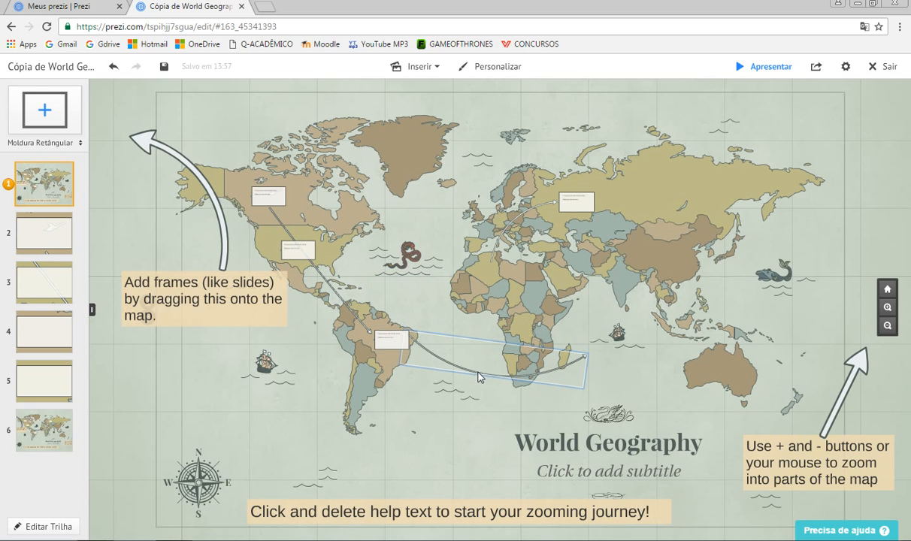
drag(585, 362, 313, 243)
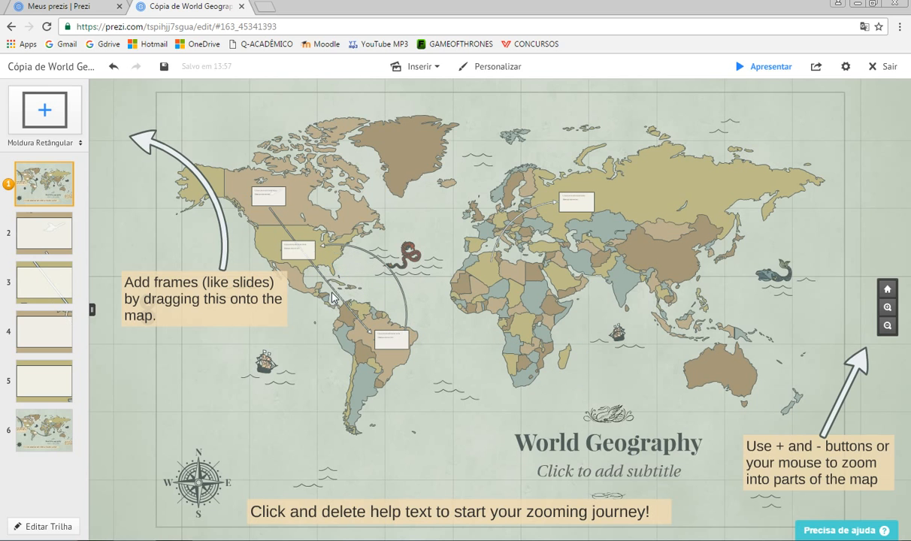
Step: Move the Europe arrow so it starts at the United States frame and extend its tip to the Russia frame
drag(335, 294, 341, 309)
drag(502, 268, 313, 249)
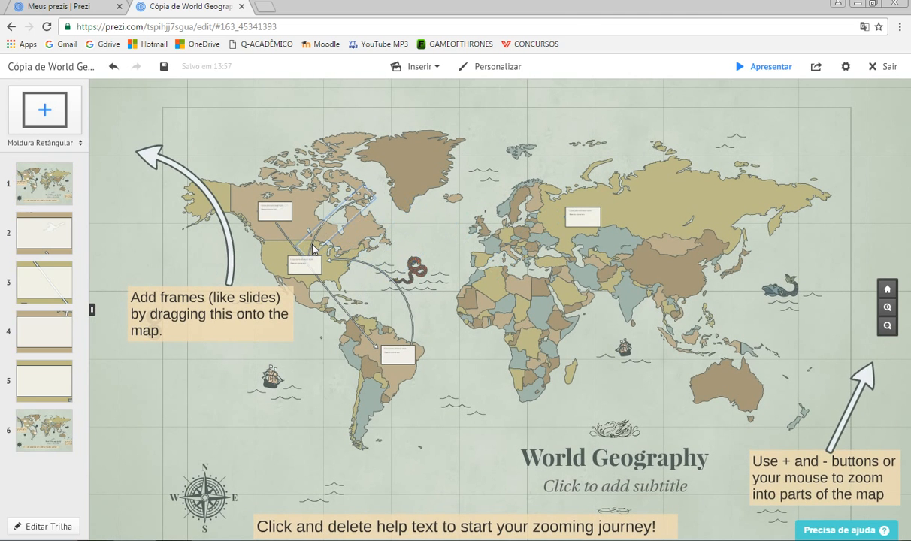
click(379, 203)
drag(380, 203, 536, 203)
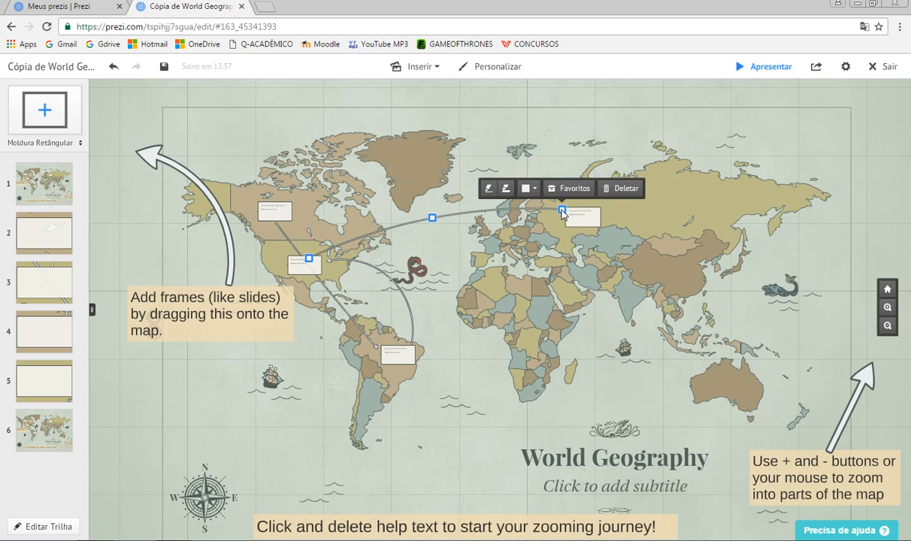
Step: Preview path points 2 through 6 in sequence to check the route across the frames and back to the map overview
click(52, 238)
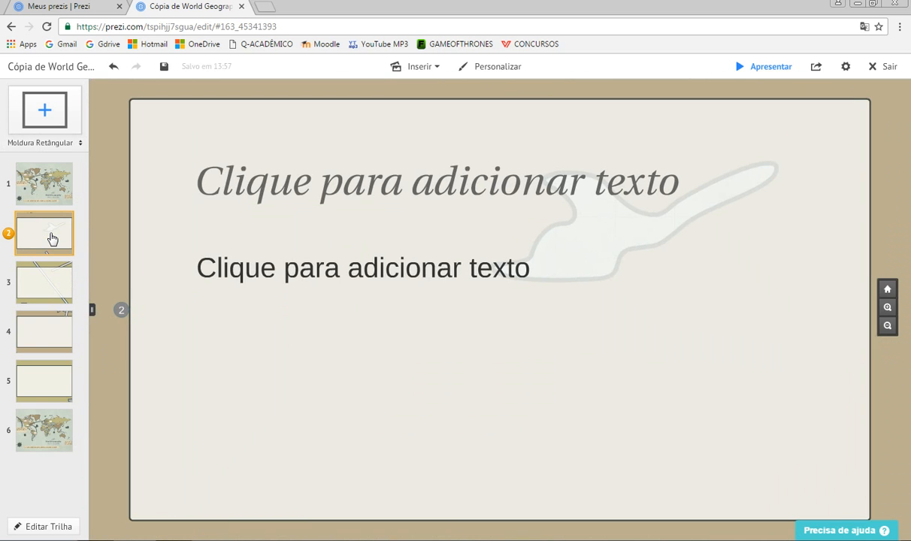
key(Right)
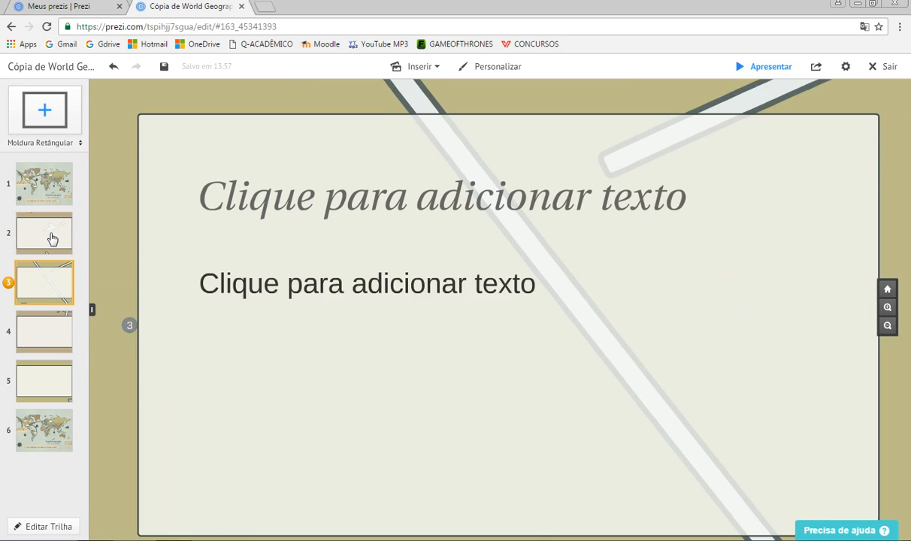
key(Right)
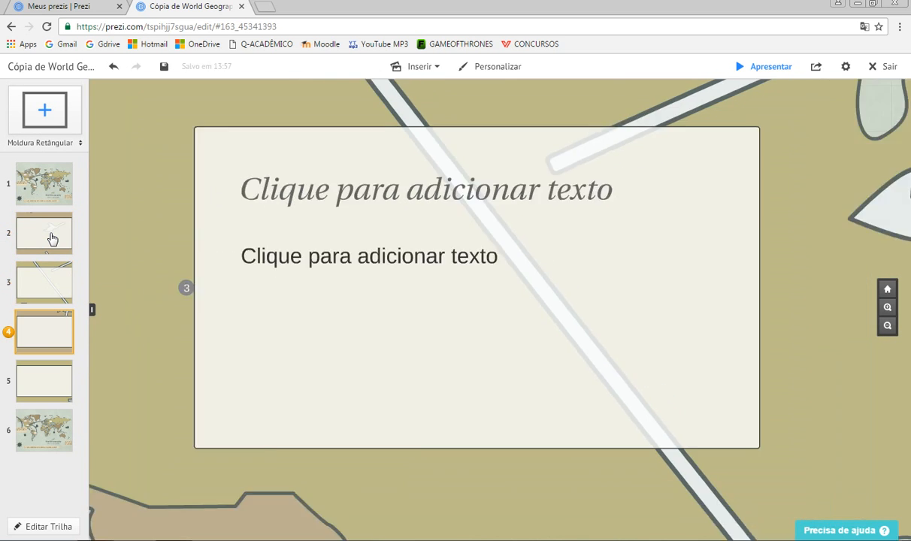
key(Right)
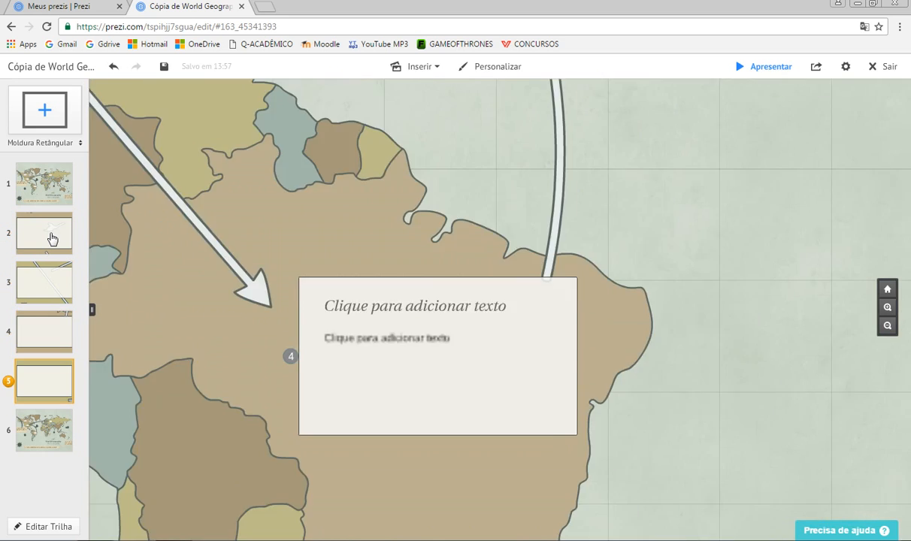
key(Right)
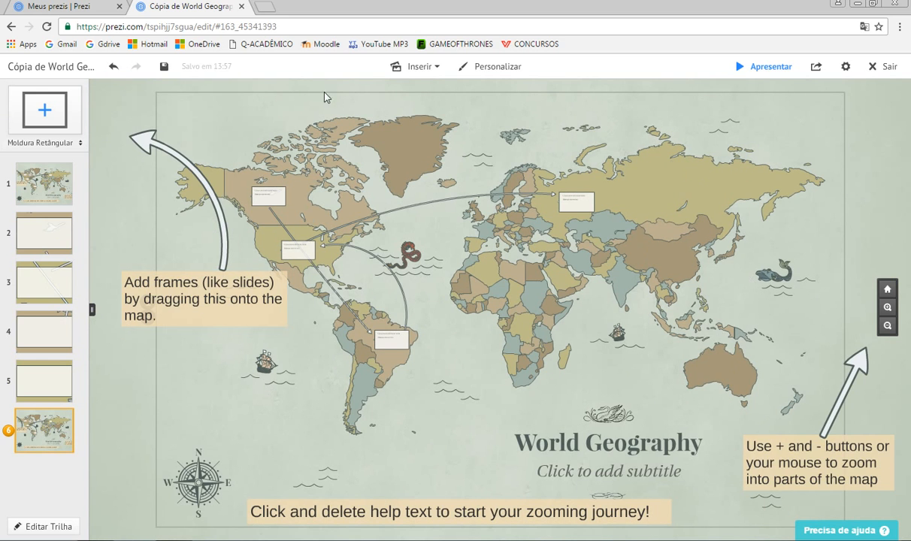
Step: Close the World Geography presentation, agreeing to leave the page, and start a new prezi from the dashboard
click(241, 7)
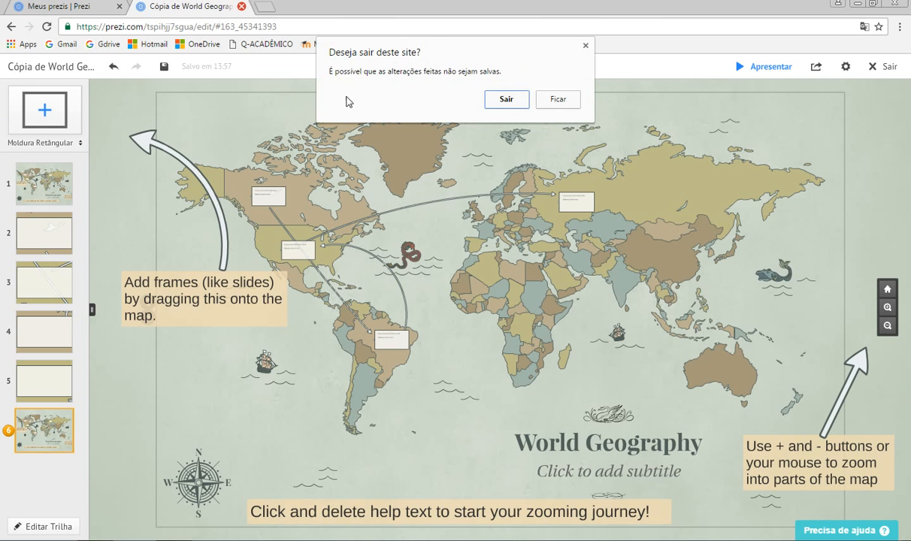
click(494, 96)
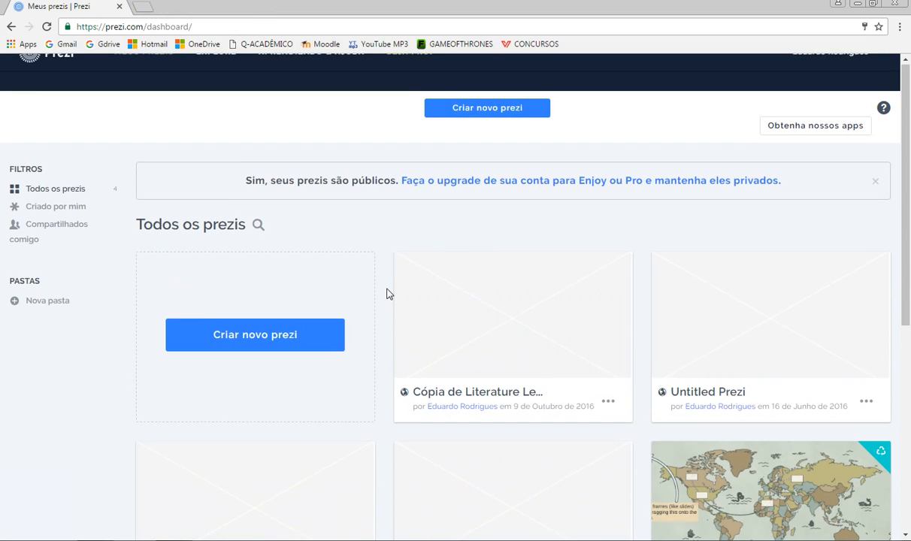
click(236, 340)
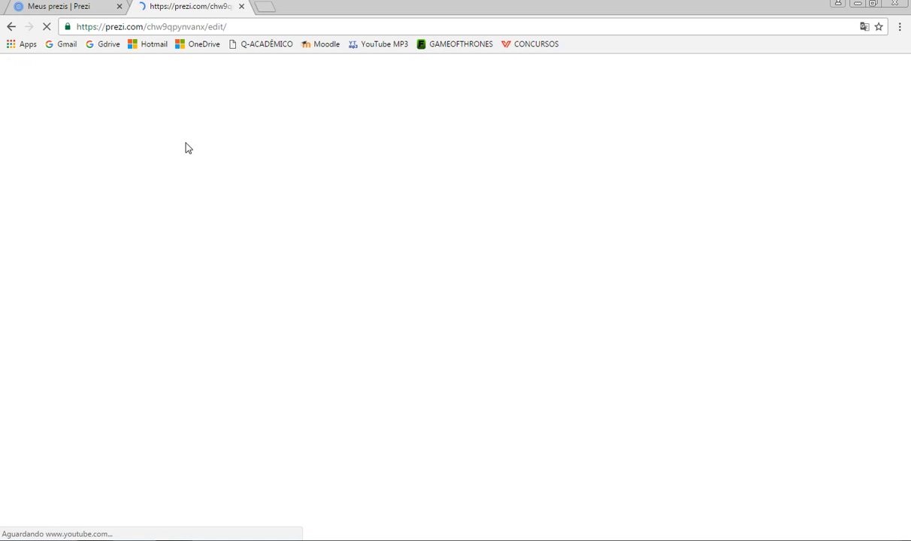
Step: On the dashboard, create a folder named "escola" and return to the list of all prezis
click(88, 12)
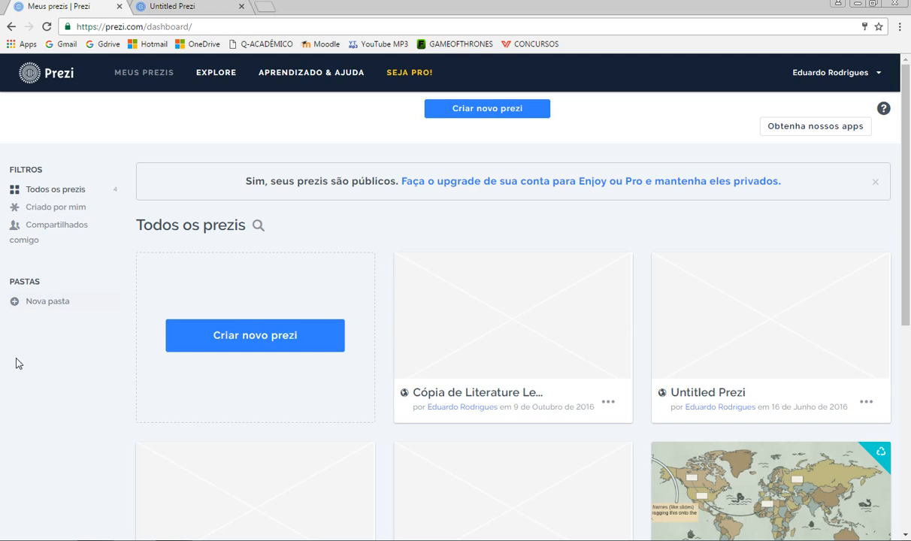
click(37, 302)
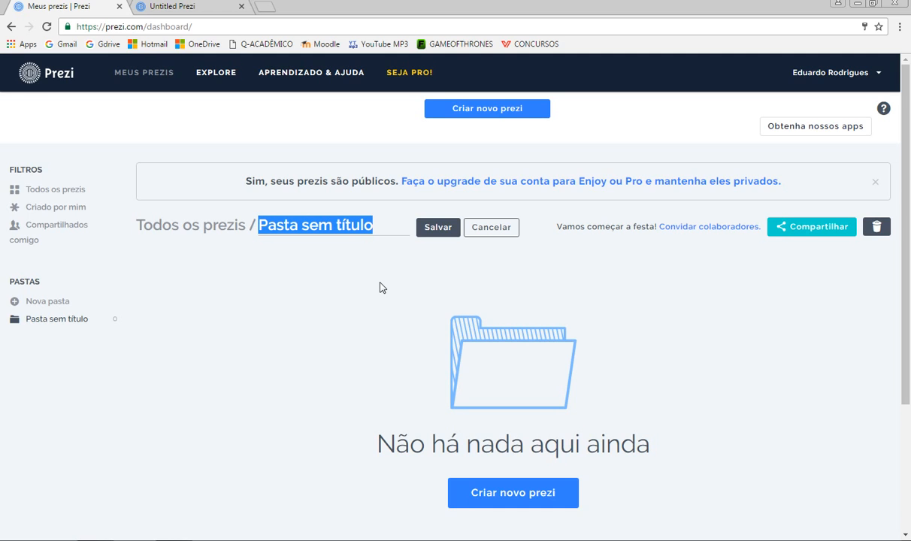
text(escola)
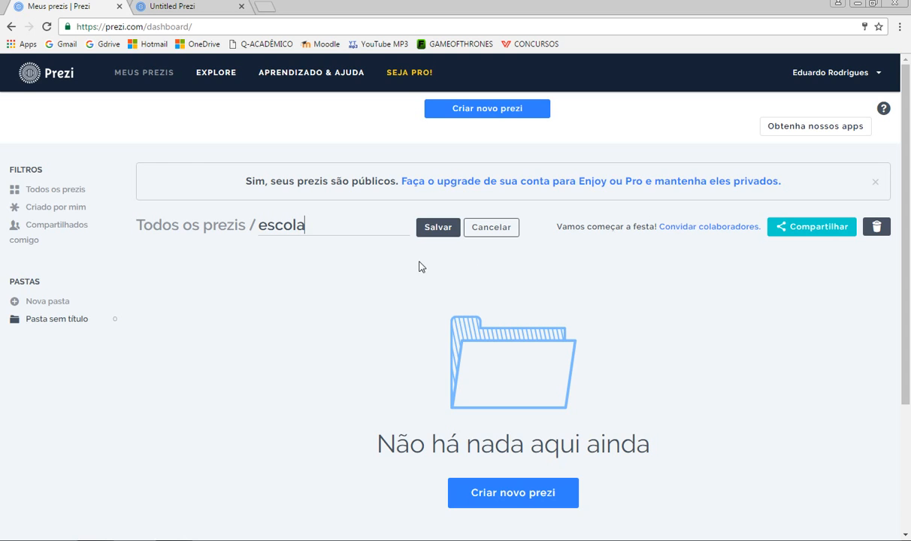
click(435, 233)
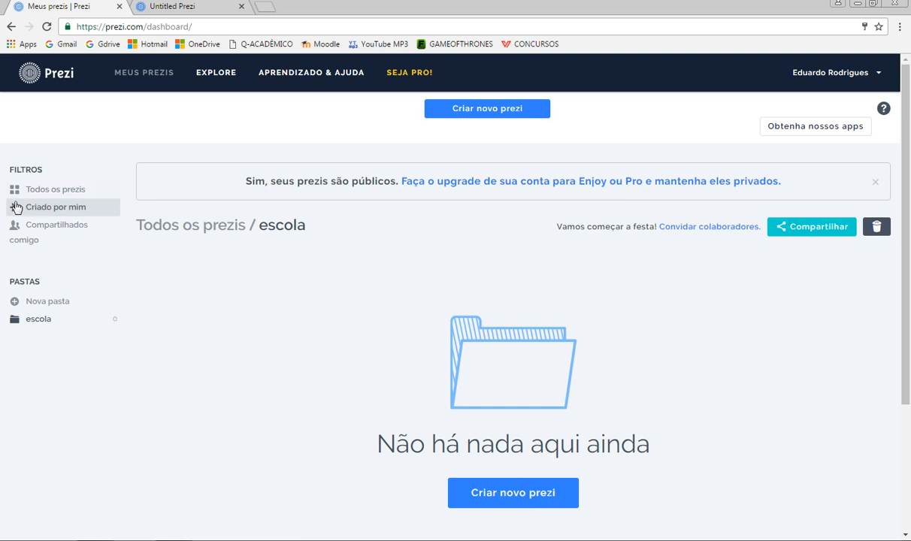
click(57, 192)
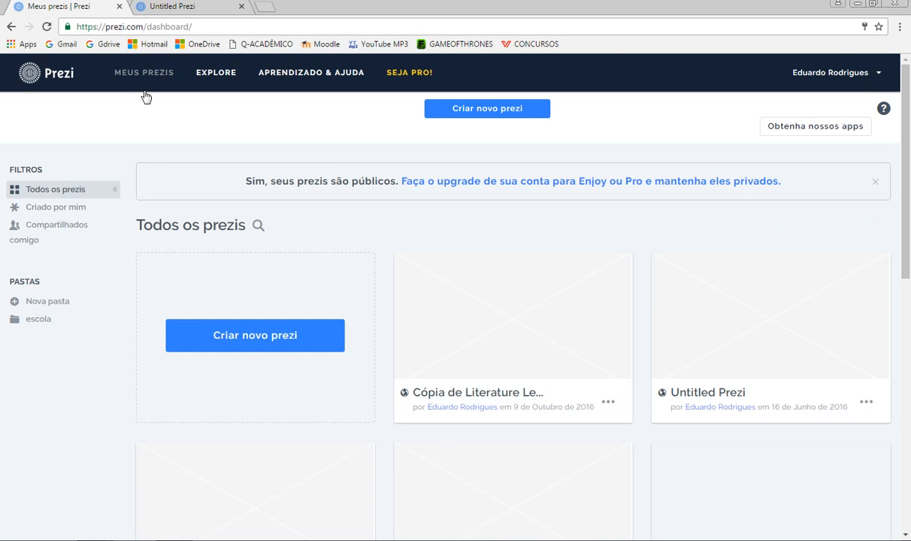
Step: Switch to the untitled prezi and create it from the Balanço template
click(175, 6)
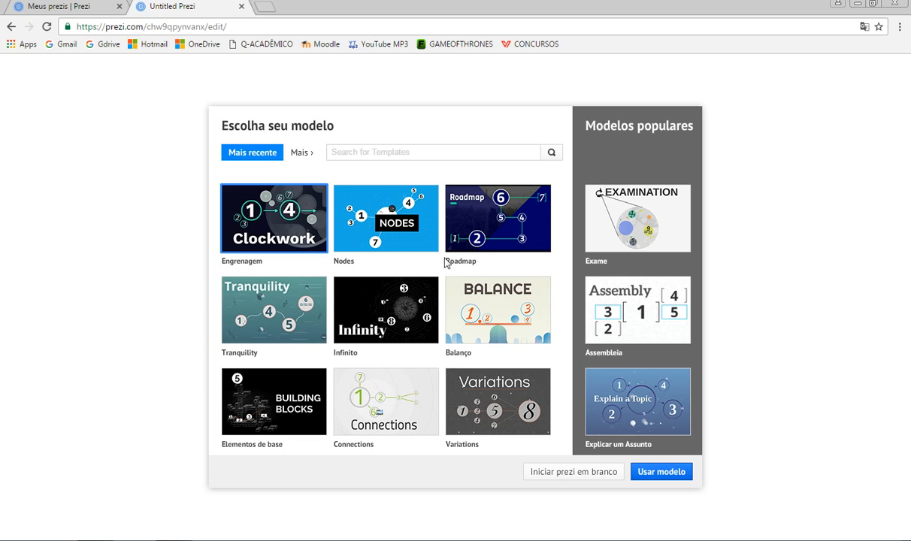
click(506, 319)
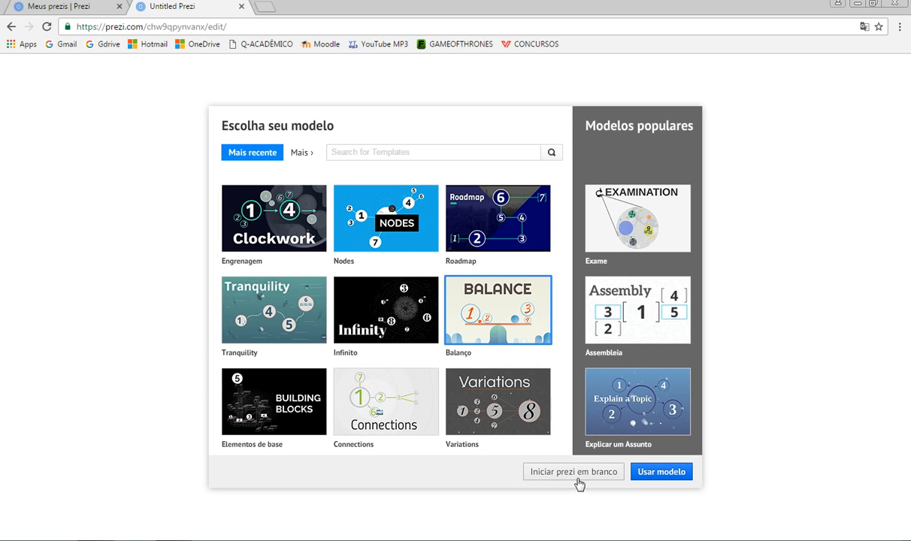
click(646, 478)
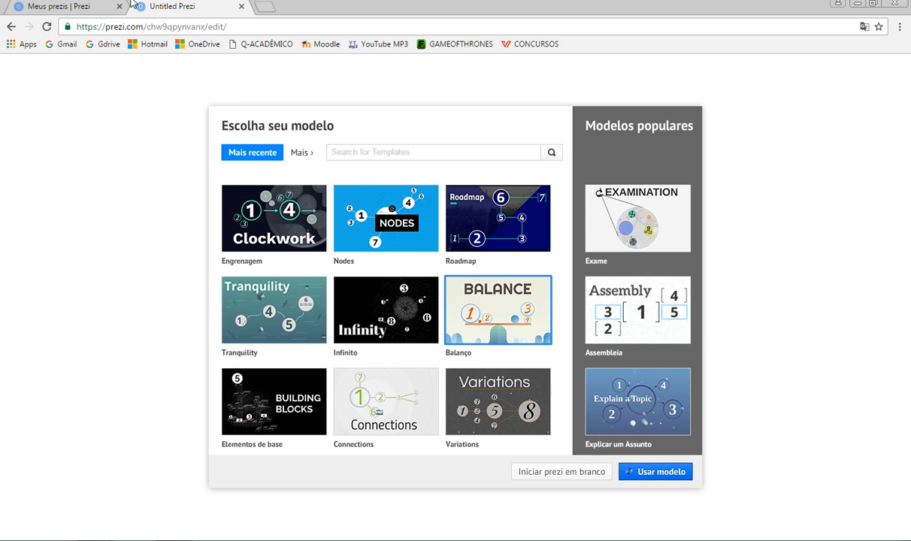
click(662, 473)
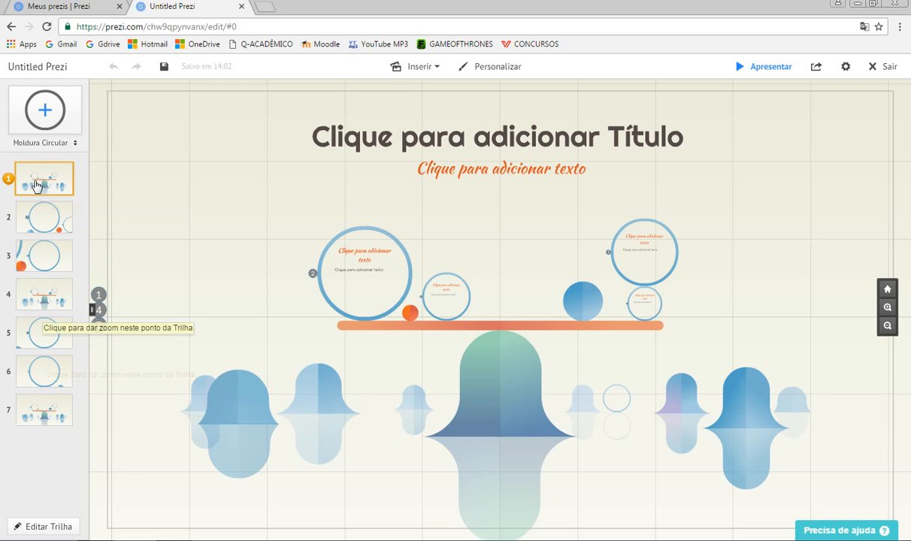
Step: Add a circular frame to the canvas and place it below the subtitle, centred above the orange balance beam
click(45, 113)
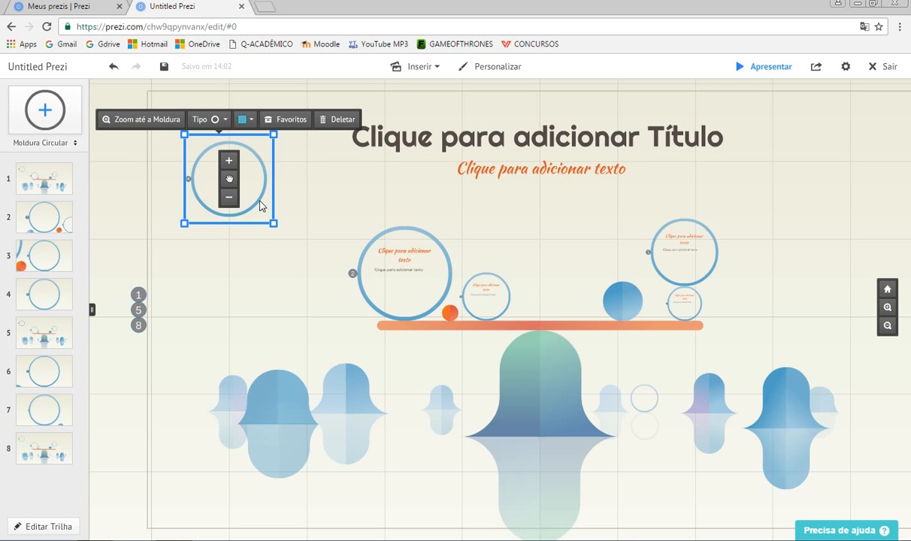
drag(267, 213, 326, 224)
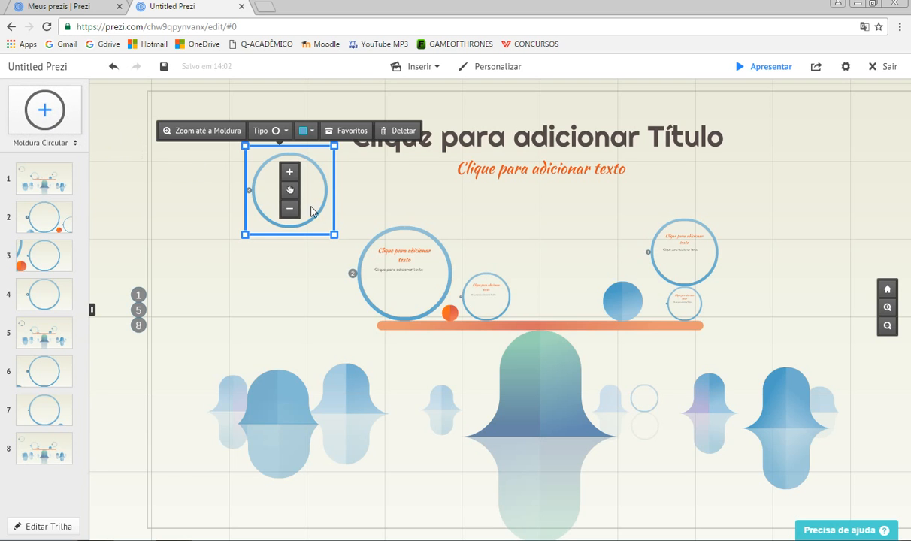
drag(325, 224, 583, 257)
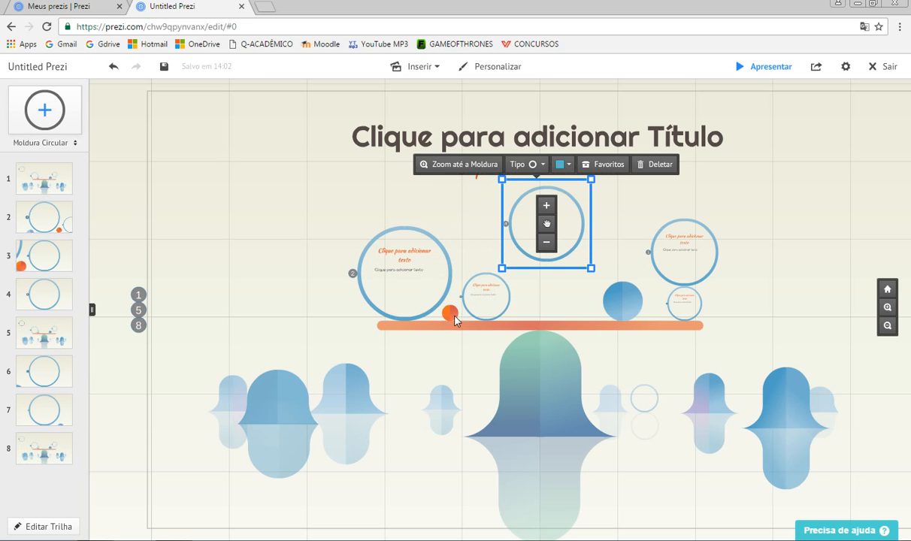
Step: In the path point 2 frame, fill in the subtitle as "teste" and the body text as "ola mundo"
click(53, 181)
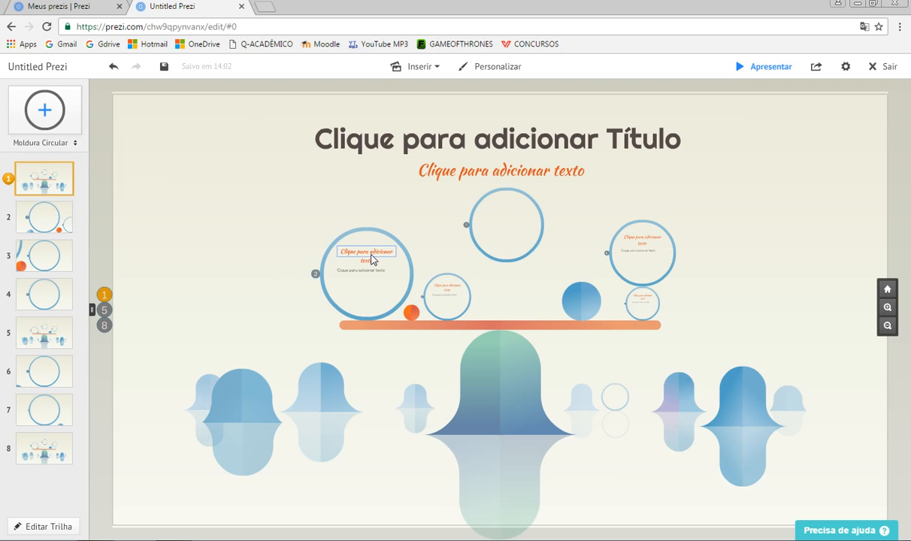
click(54, 226)
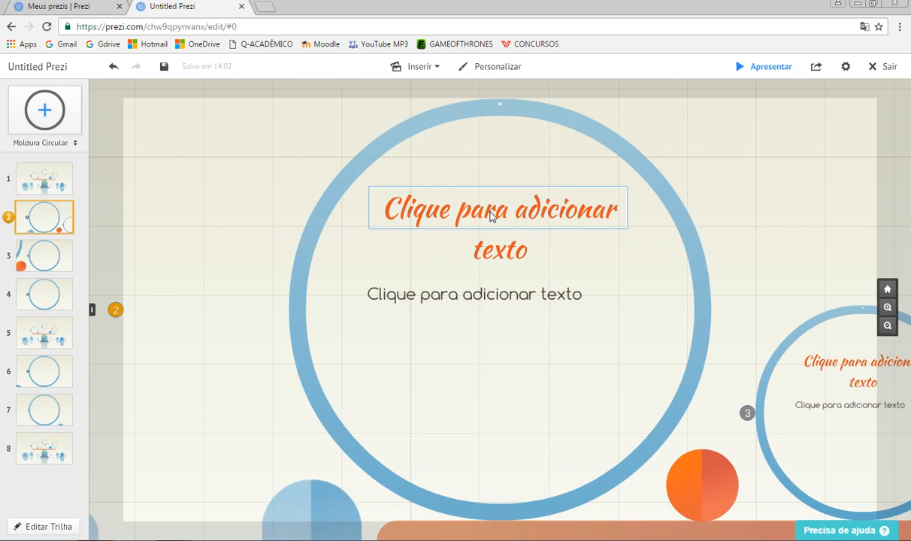
click(491, 216)
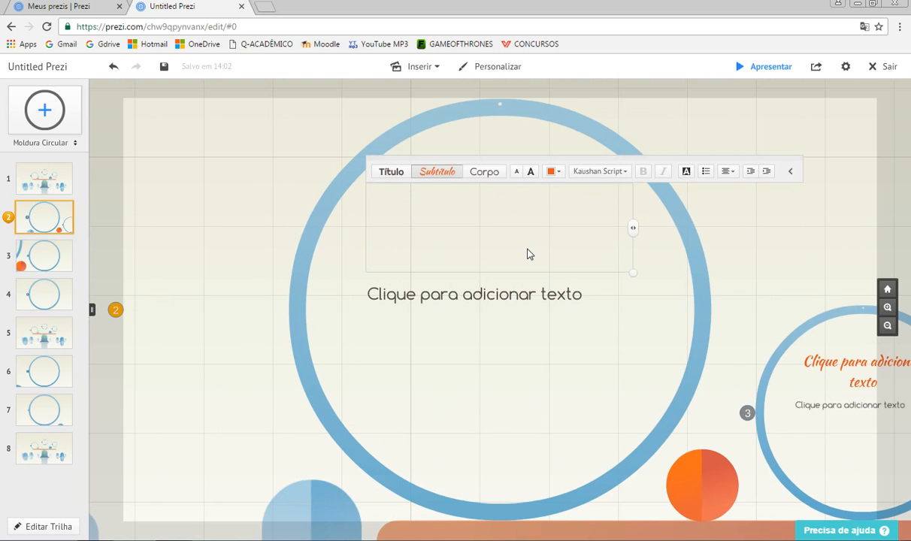
text(teste)
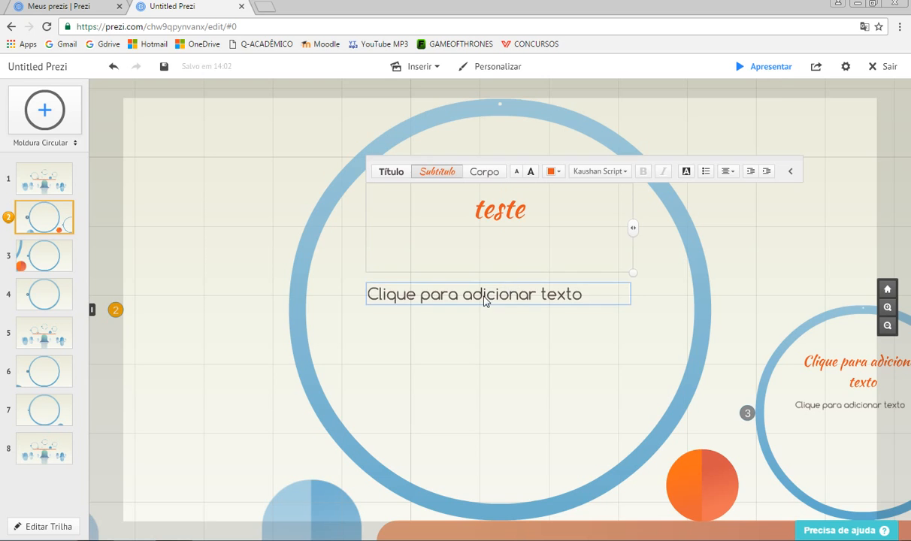
click(484, 301)
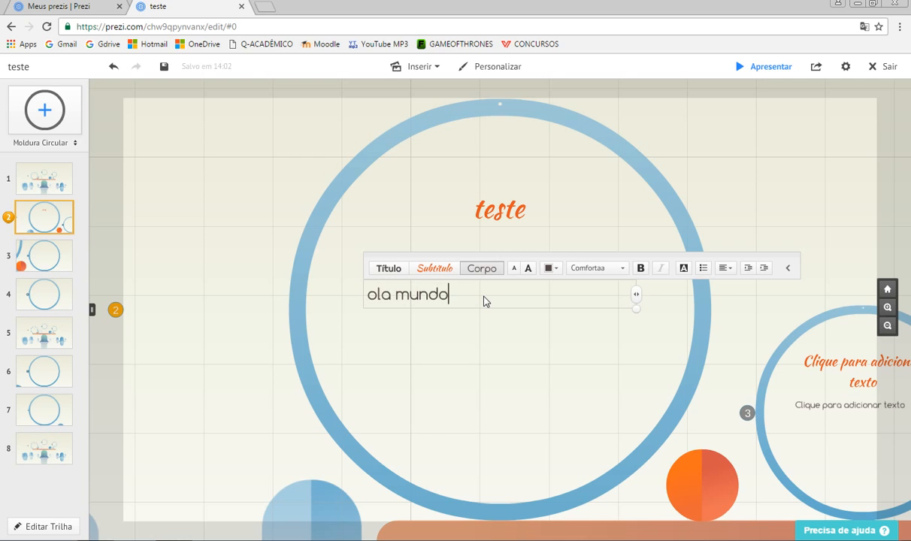
click(468, 338)
Step: Preview path points 3 through 8 one after another to review the remaining frames and overviews
click(38, 259)
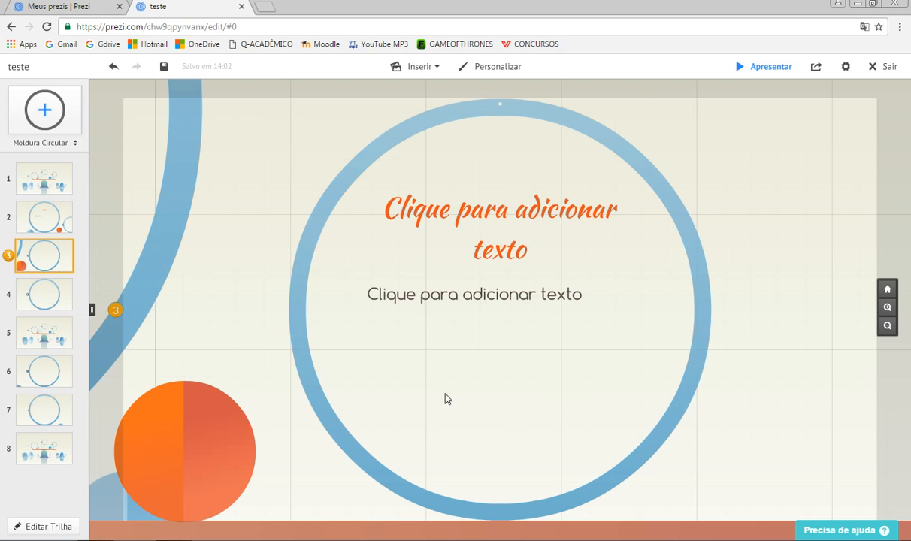
click(51, 304)
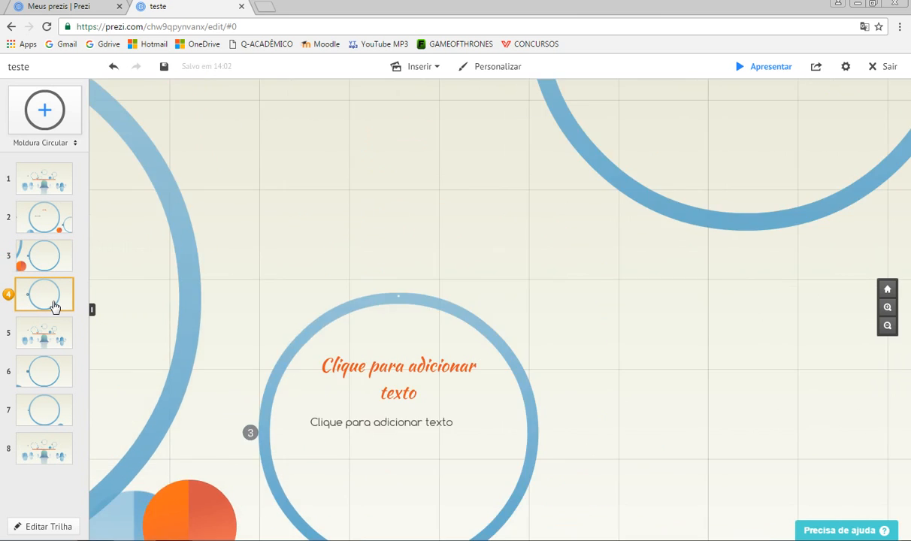
click(43, 340)
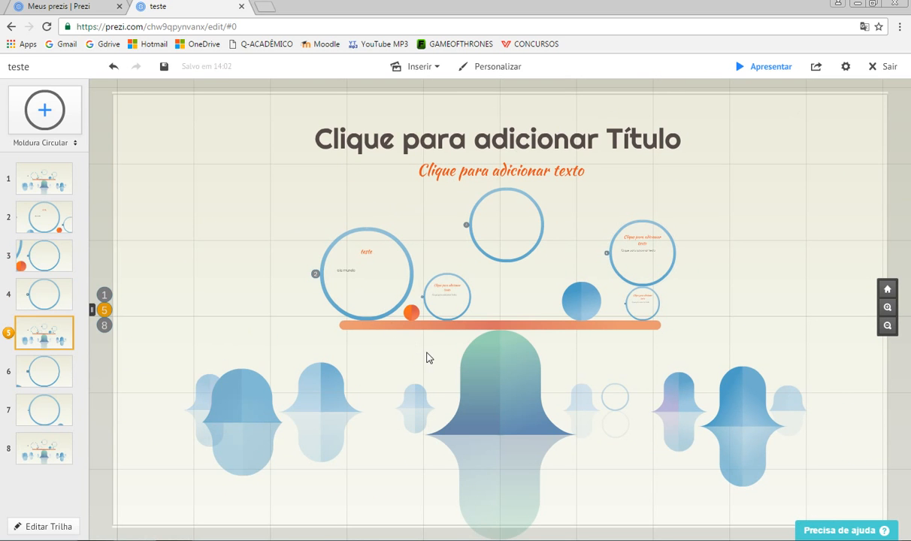
click(47, 381)
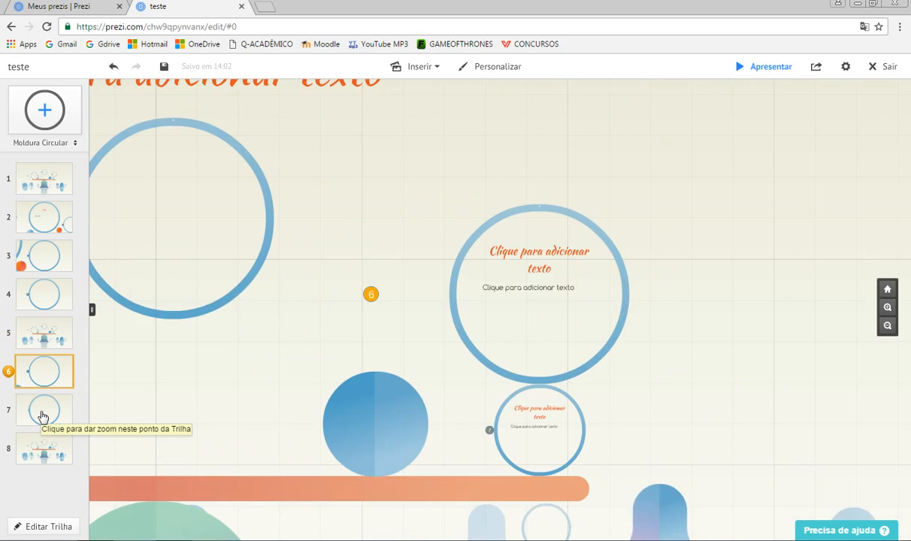
click(43, 415)
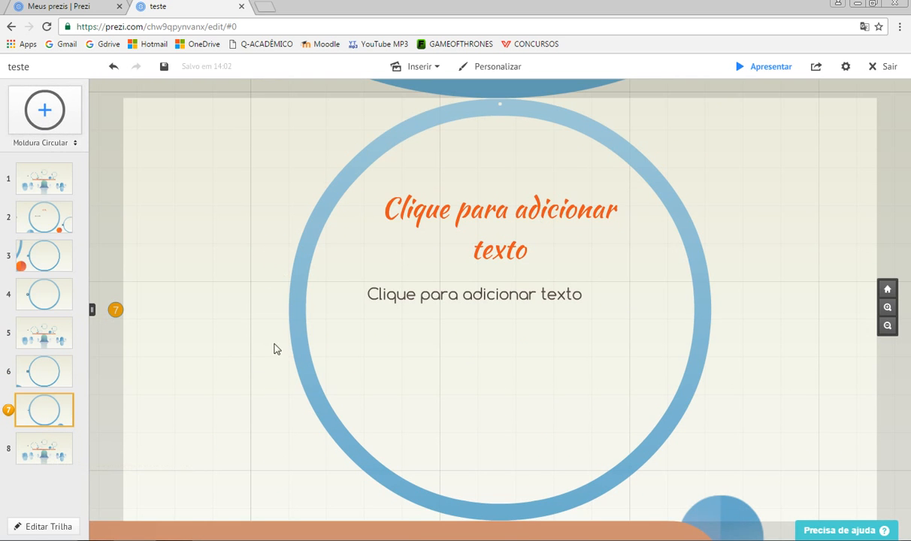
click(29, 457)
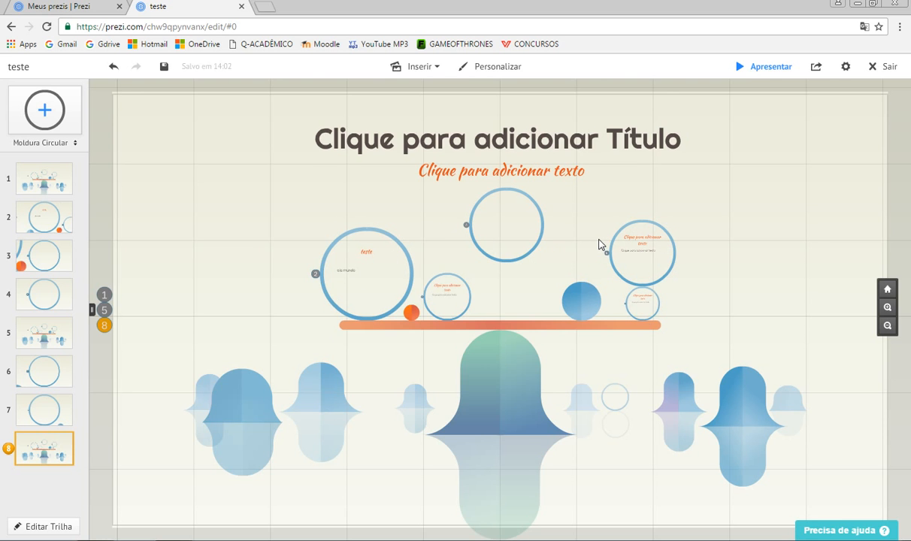
Step: Zoom in on the overview and pan around the canvas to examine the circular frames, balance beam and title area
scroll(571, 250, up, 5)
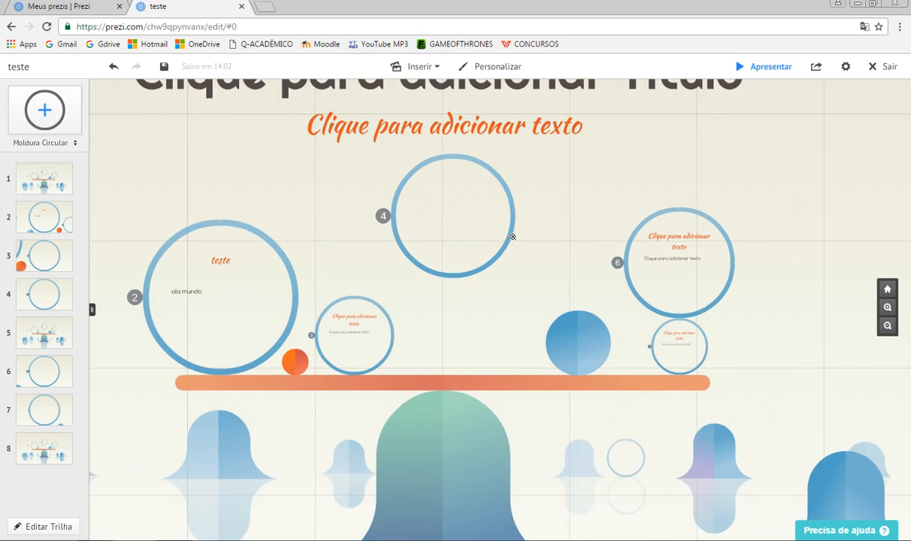
scroll(513, 237, up, 3)
scroll(512, 237, down, 3)
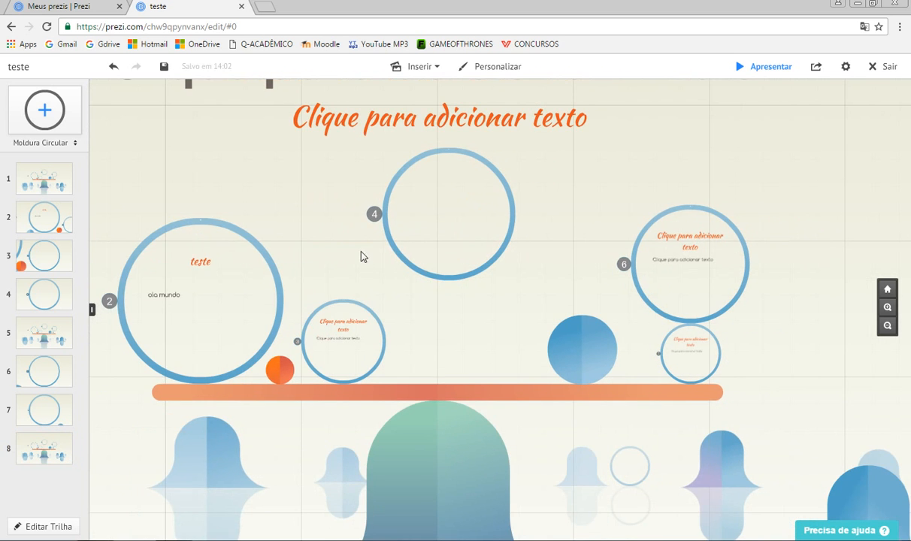
drag(248, 194, 422, 127)
drag(394, 306, 371, 200)
drag(714, 333, 422, 445)
drag(521, 347, 489, 445)
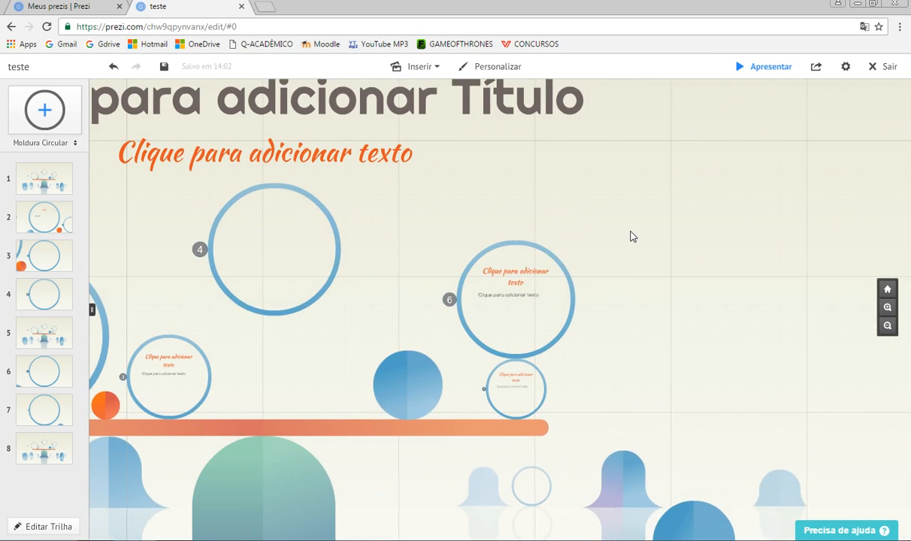
drag(637, 247, 621, 375)
drag(500, 317, 580, 450)
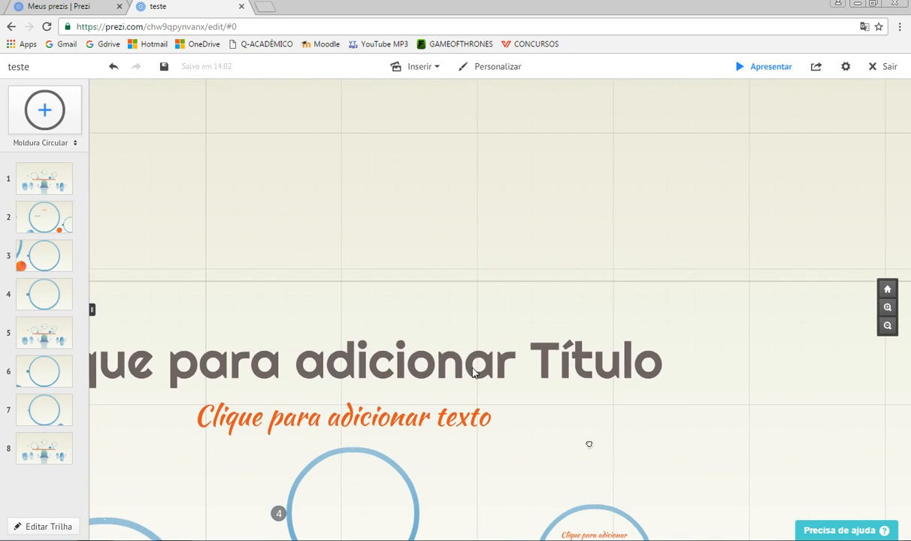
Step: Examine the title, the beam and the frames of path points 2, 3 and 4 at different zoom levels
drag(376, 331, 564, 174)
drag(388, 351, 326, 172)
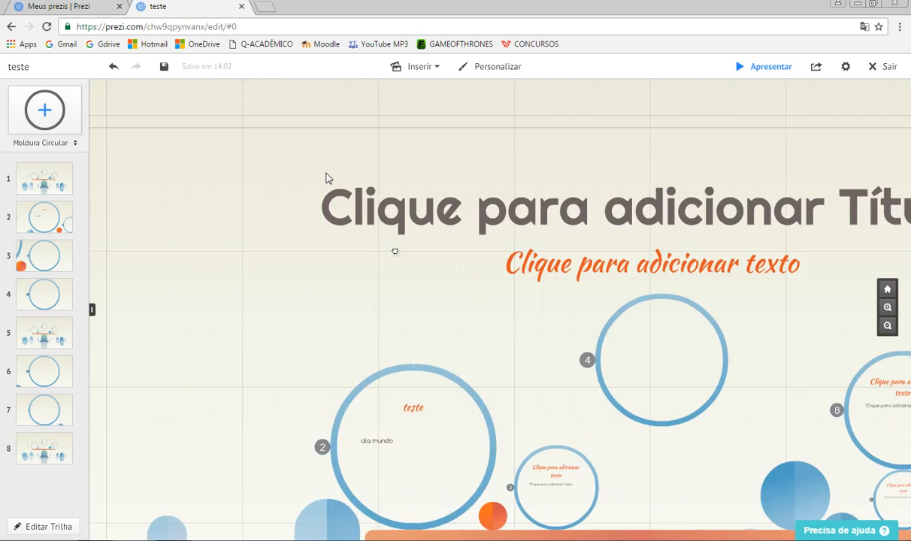
drag(319, 237, 265, 208)
drag(496, 317, 421, 311)
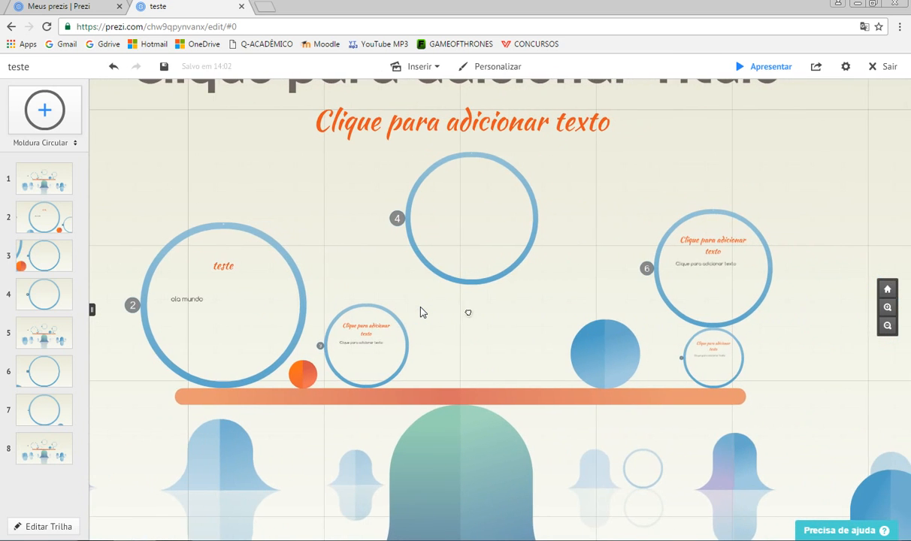
drag(466, 333, 500, 305)
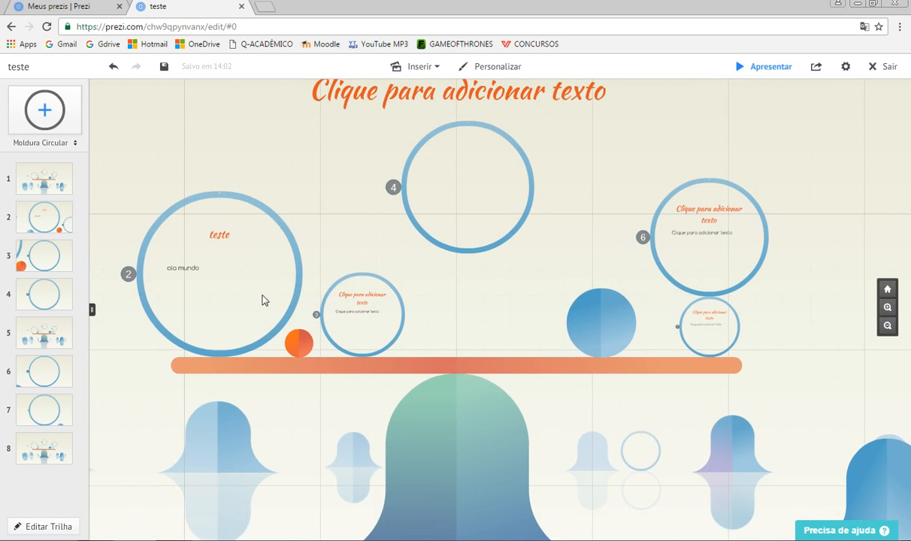
drag(167, 161, 301, 163)
scroll(273, 256, up, 4)
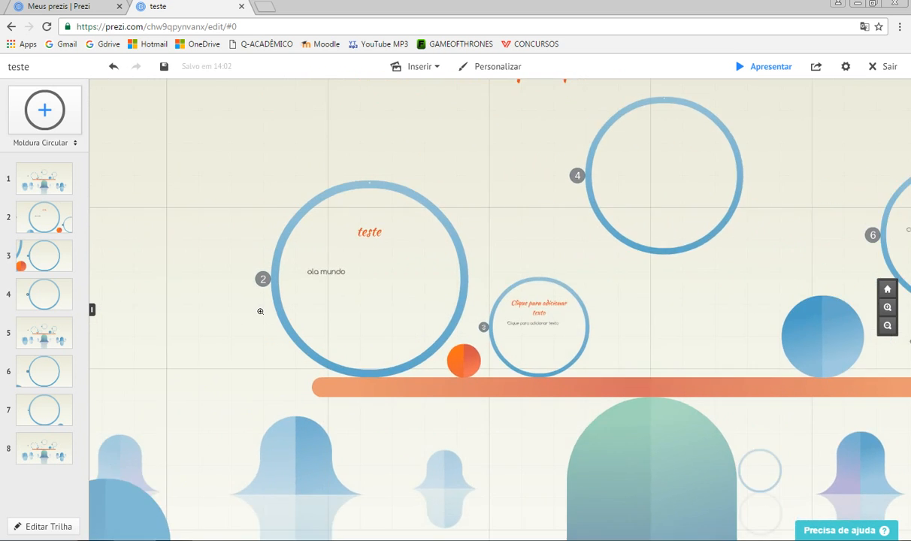
scroll(260, 311, up, 2)
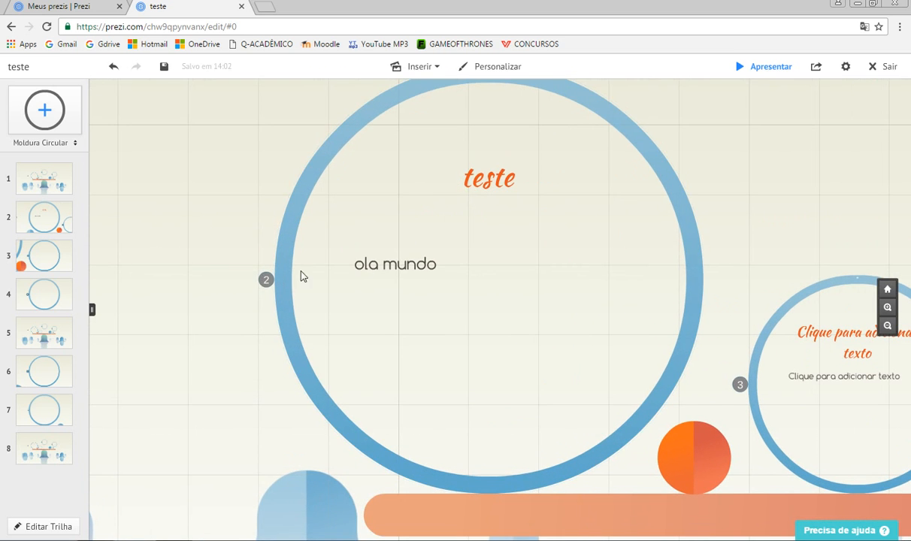
drag(771, 195, 348, 325)
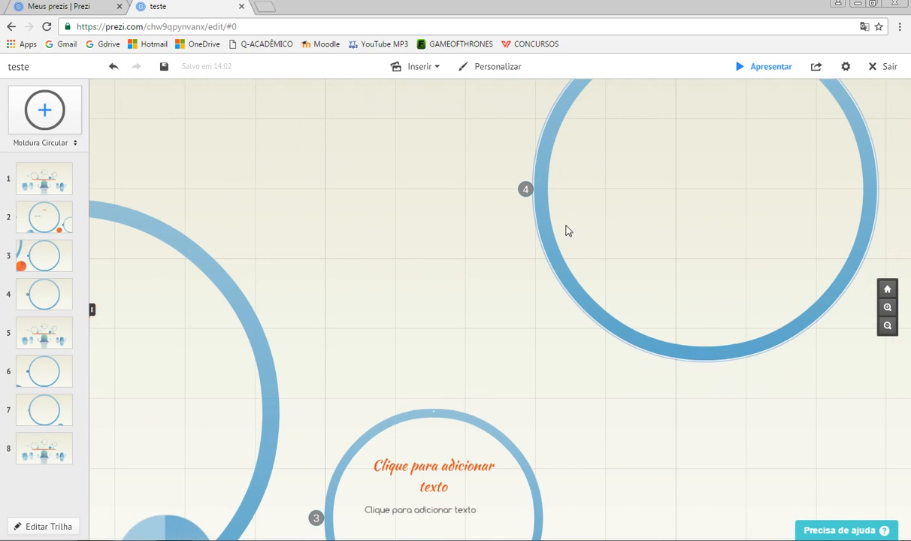
drag(748, 407, 636, 427)
scroll(636, 427, down, 4)
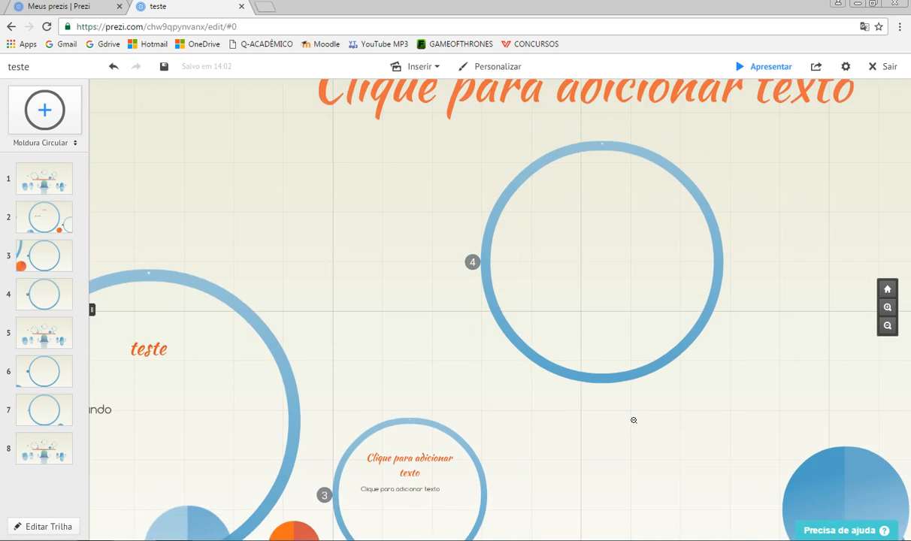
Step: Review the content types available for insertion, and open the presentation's customisation settings for background and theme
click(438, 67)
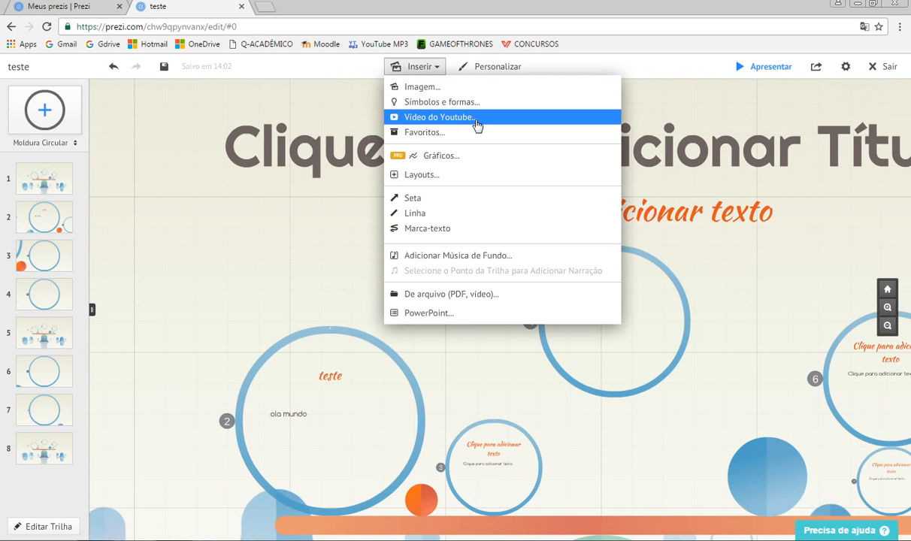
click(486, 67)
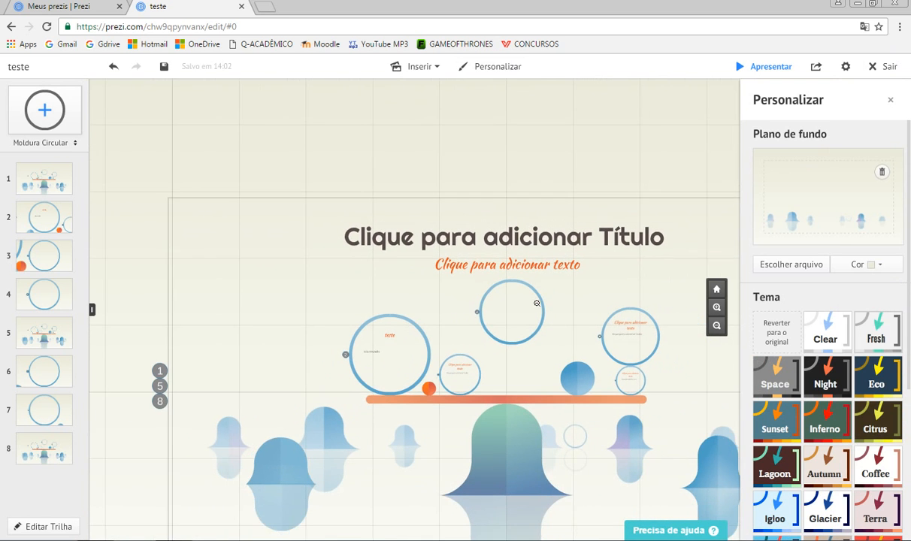
Step: Move the large green bell shape over the path point 2 frame, and bring it back beneath the orange beam
click(495, 425)
drag(495, 425, 382, 294)
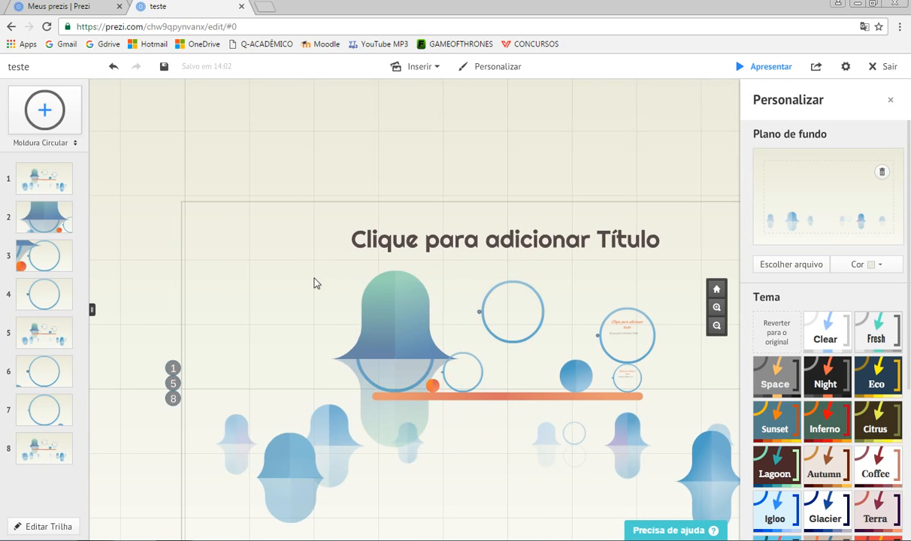
drag(315, 281, 262, 245)
drag(487, 435, 436, 374)
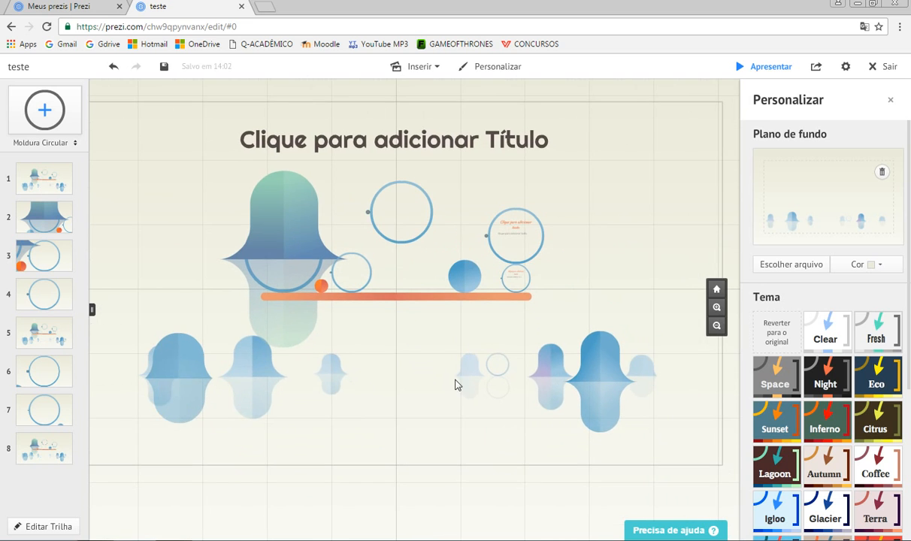
drag(311, 231, 433, 354)
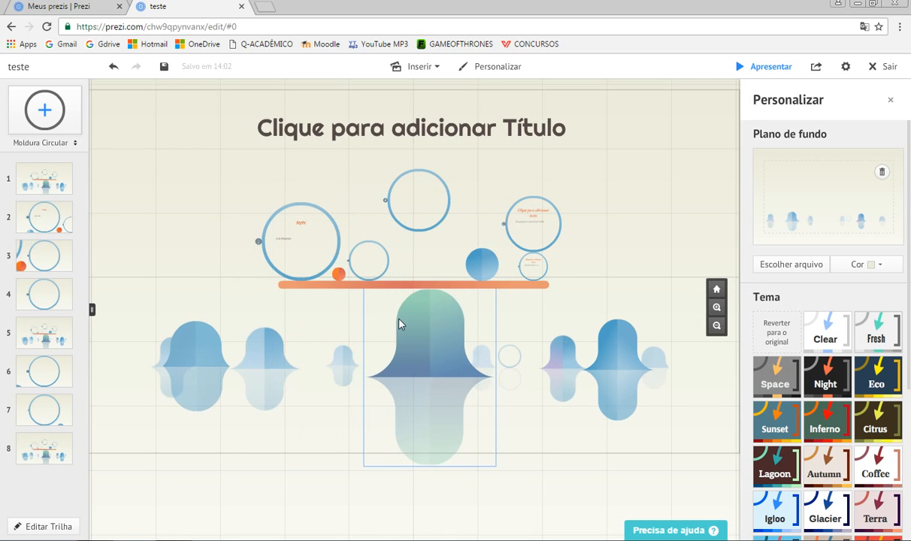
Step: Reposition the large green bell shape just beneath the orange beam, near the beam's middle
drag(417, 361, 403, 376)
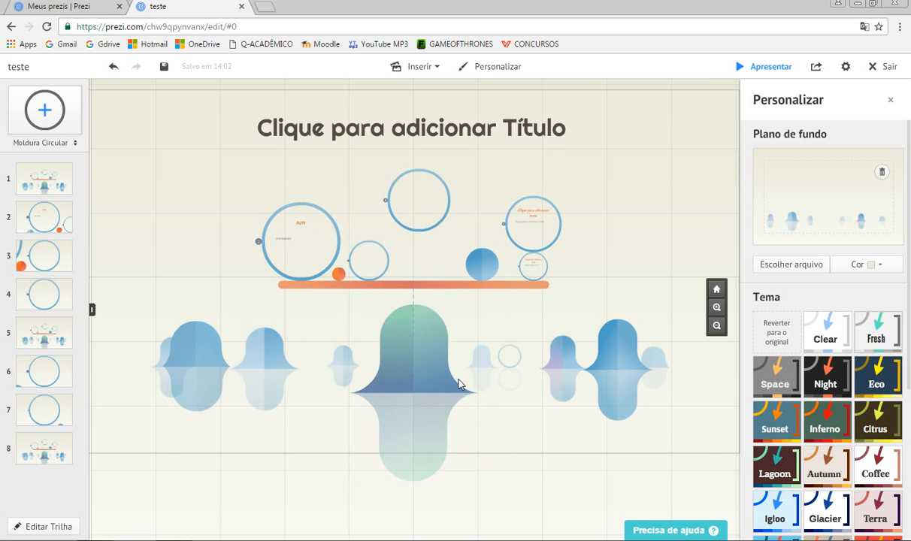
drag(496, 379, 521, 379)
drag(464, 379, 486, 384)
drag(238, 214, 233, 286)
drag(260, 232, 200, 198)
drag(602, 263, 609, 227)
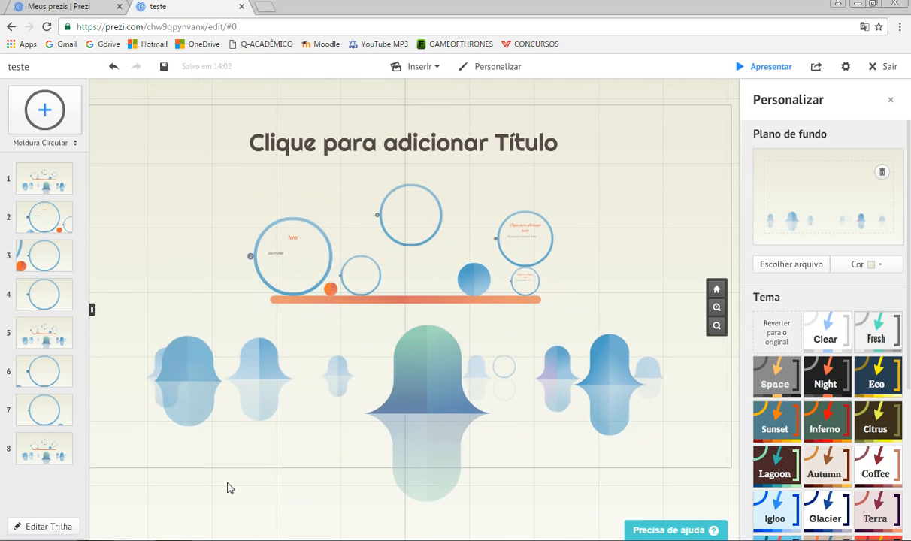
drag(409, 350, 412, 341)
Step: Move the left large blue bell up beside the beam's left end, and the right large blue bell to the overview frame's upper-right corner
click(211, 340)
drag(211, 339, 200, 240)
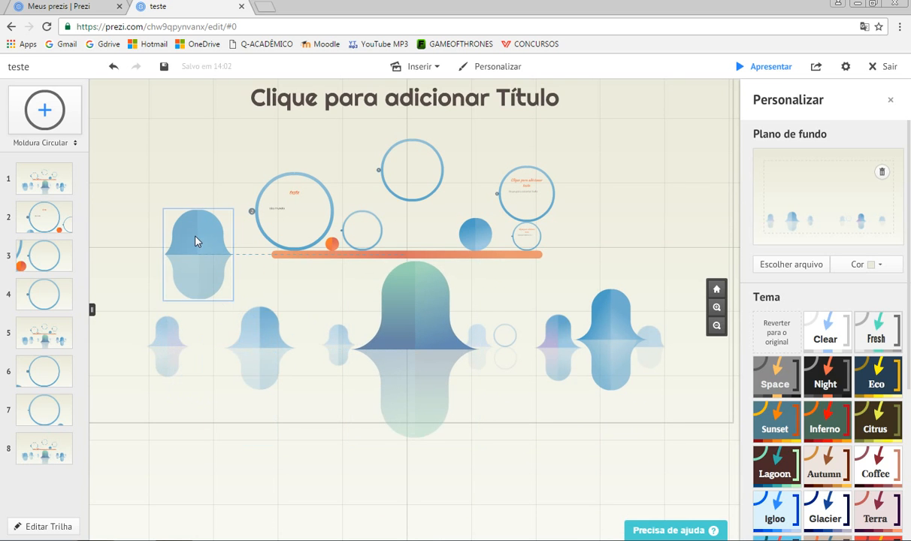
drag(169, 357, 337, 316)
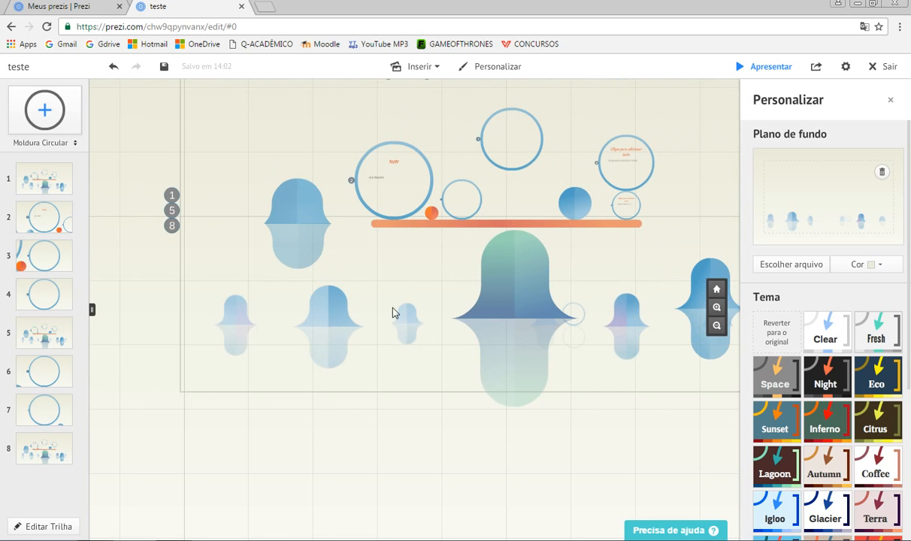
drag(611, 129, 508, 194)
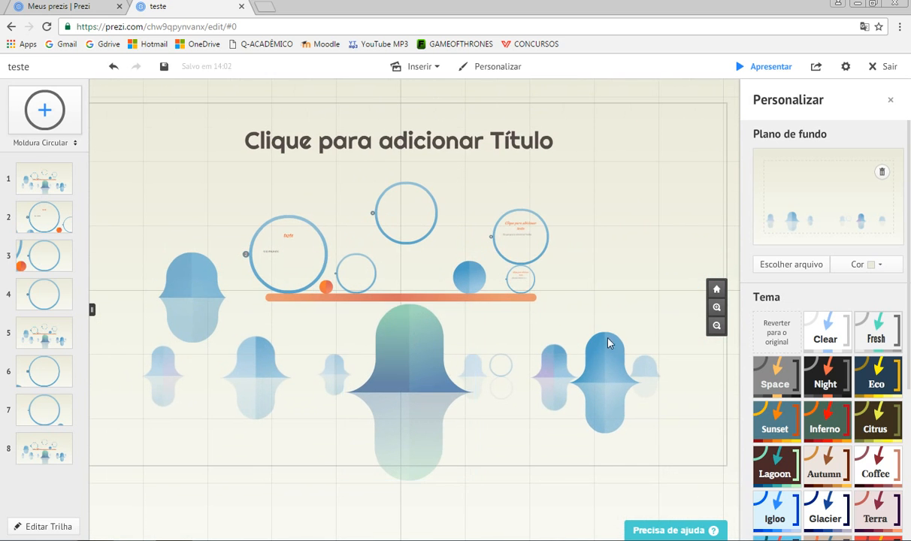
drag(604, 382, 702, 161)
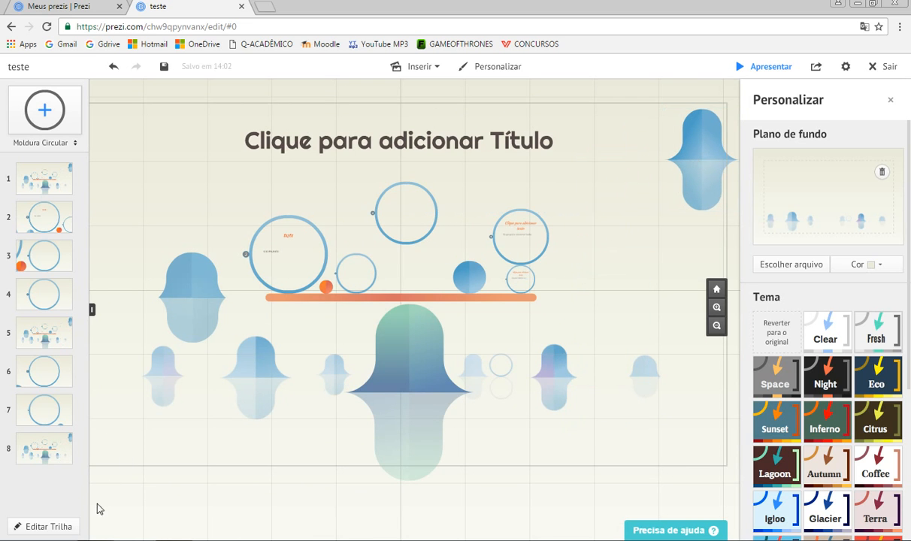